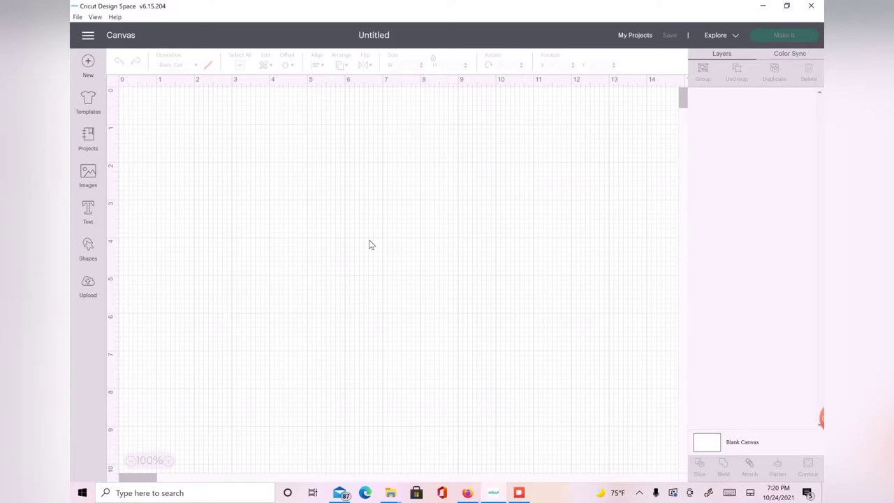
# - Start uploading a new image file, then cancel and return to the canvas
pyautogui.click(93, 295)
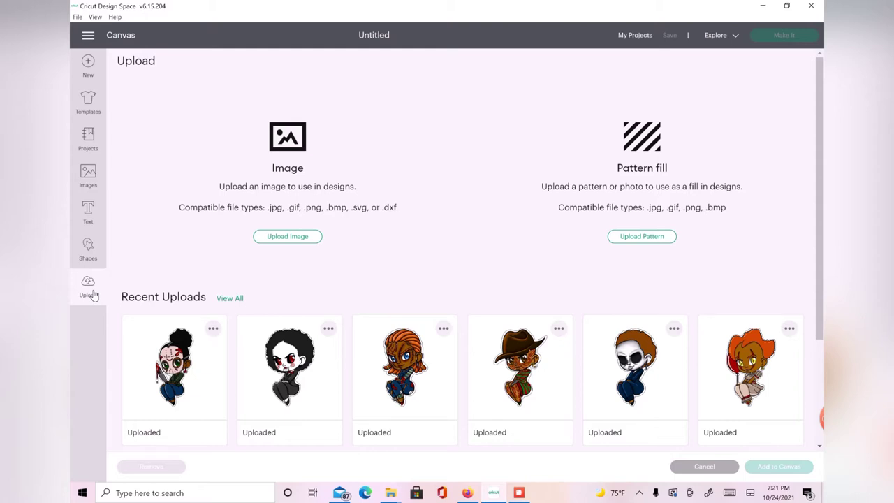
pyautogui.click(277, 241)
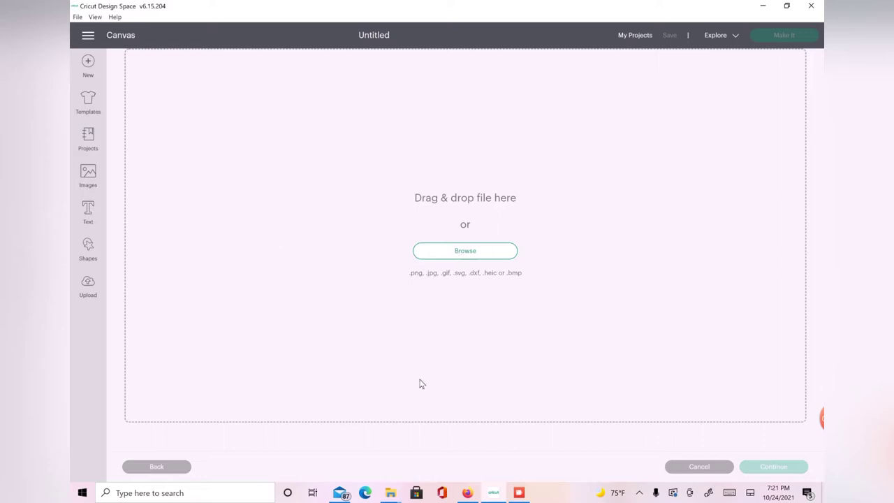
pyautogui.click(699, 467)
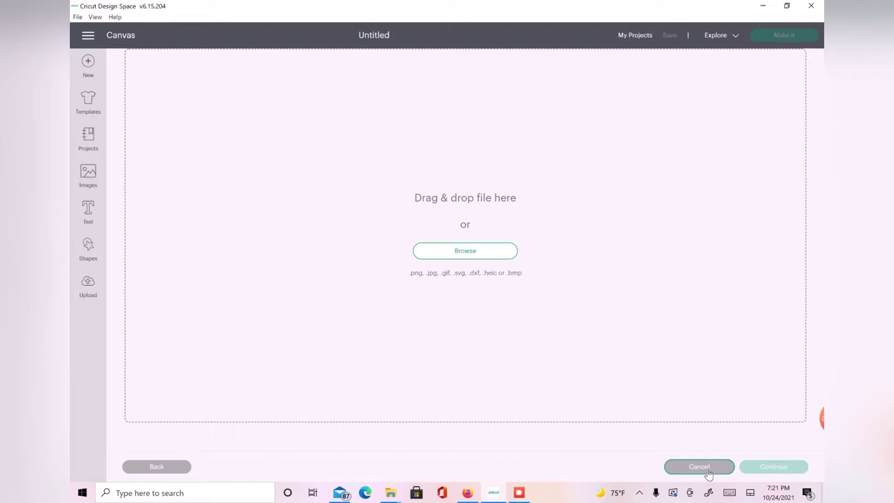
# - Select all six recent chibi character uploads and add them to the canvas
pyautogui.click(85, 286)
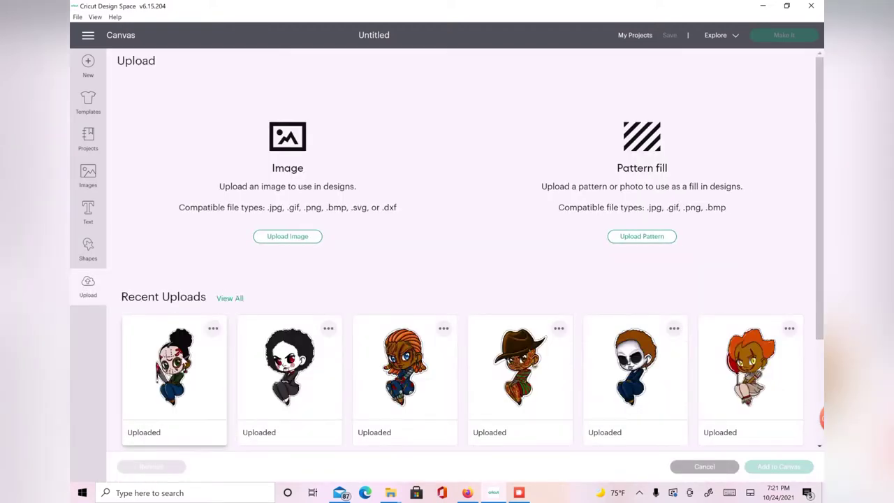
pyautogui.click(209, 377)
pyautogui.click(265, 374)
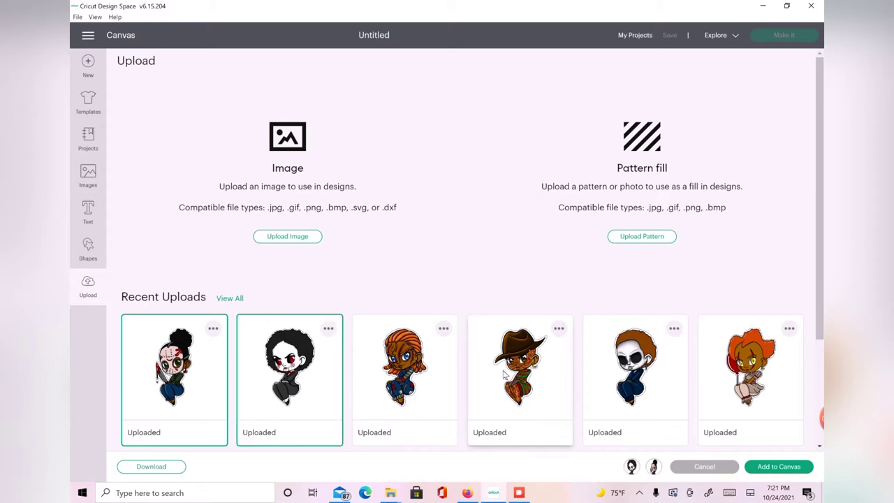
pyautogui.click(426, 377)
pyautogui.click(517, 367)
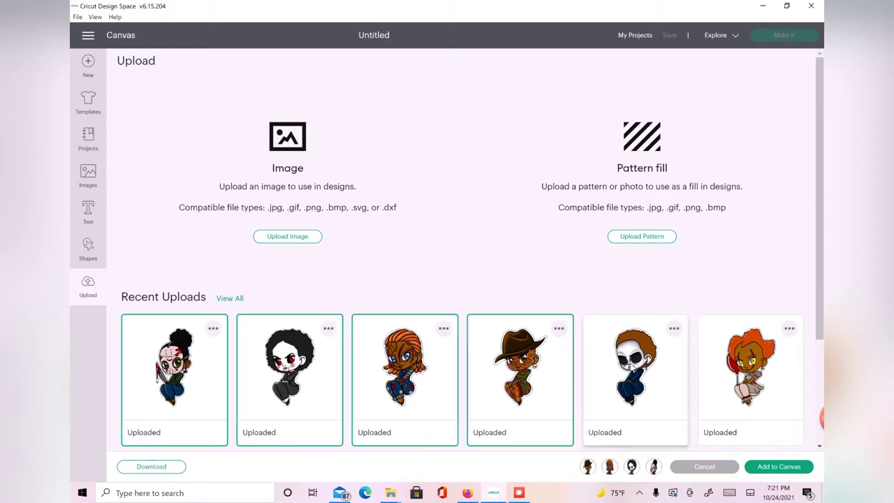
pyautogui.click(632, 367)
pyautogui.click(751, 366)
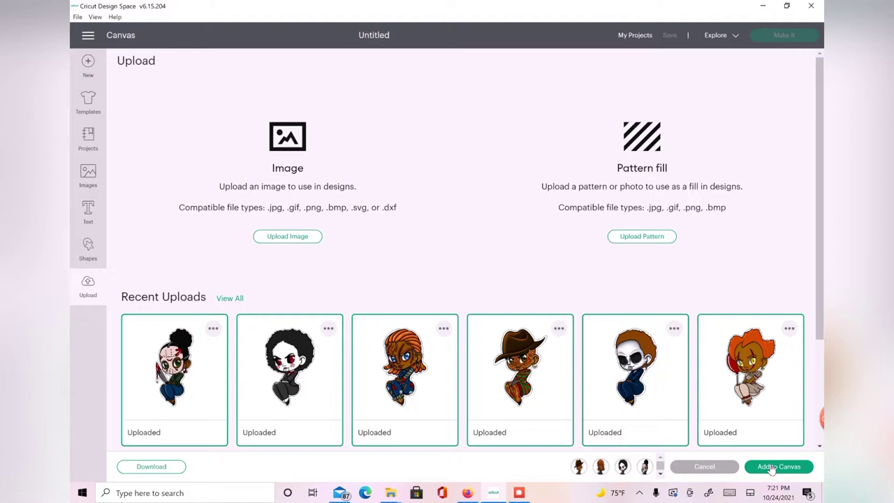
pyautogui.click(775, 466)
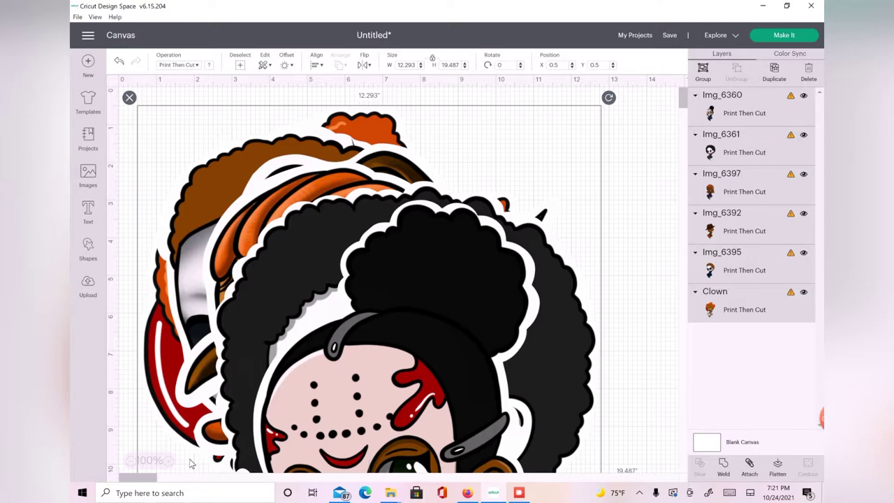
# - Shrink the stacked character images to about 4.6 × 7.4 inches and shift them down-left
pyautogui.click(131, 461)
pyautogui.click(131, 461)
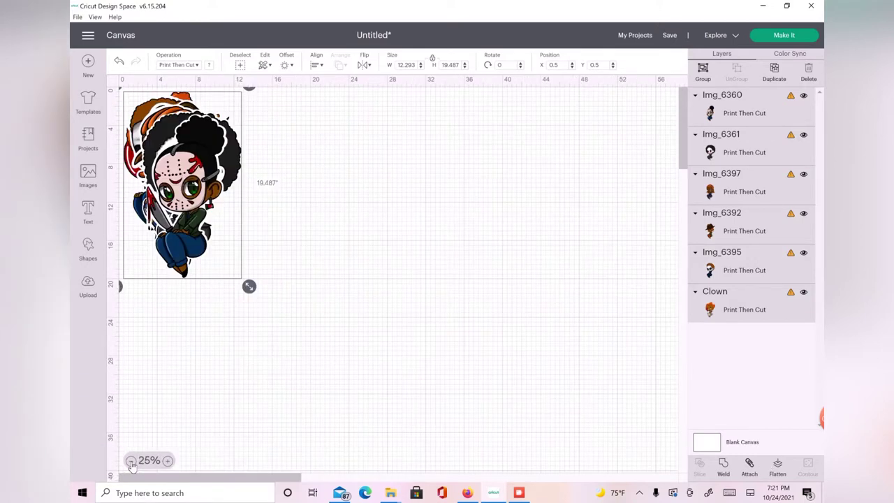
pyautogui.moveTo(370, 154); pyautogui.dragTo(340, 213)
pyautogui.moveTo(420, 338); pyautogui.dragTo(323, 226)
pyautogui.moveTo(312, 188); pyautogui.dragTo(435, 231)
# - Pull Img_6360 out beside the stack and select Img_6361
pyautogui.click(344, 216)
pyautogui.moveTo(371, 220)
pyautogui.mouseDown()
pyautogui.moveTo(305, 216)
pyautogui.moveTo(375, 207)
pyautogui.moveTo(367, 203)
pyautogui.mouseUp()
pyautogui.click(290, 219)
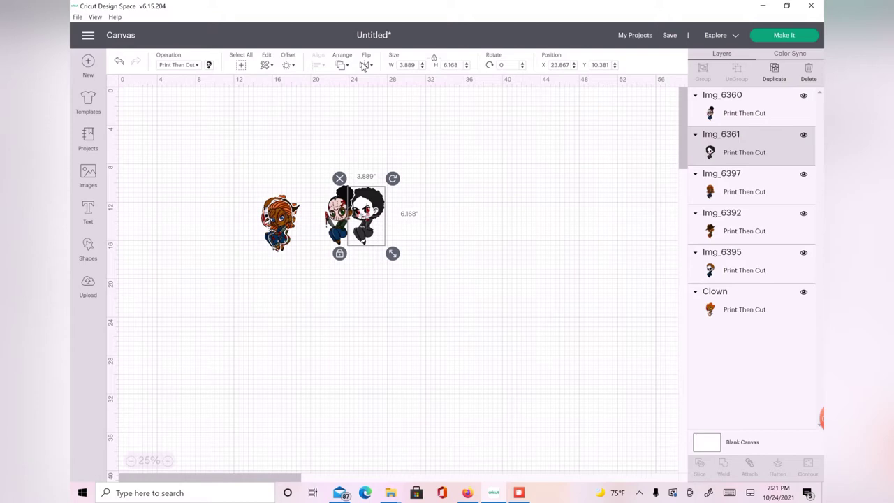
# - Mirror Img_6361 horizontally and bottom-align it with Img_6360
pyautogui.click(364, 65)
pyautogui.click(387, 83)
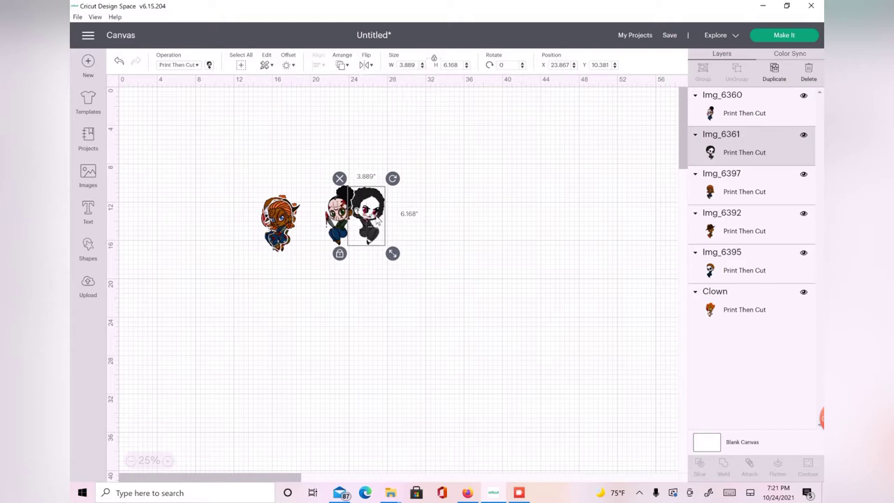
pyautogui.moveTo(368, 210); pyautogui.dragTo(366, 213)
pyautogui.moveTo(323, 156); pyautogui.dragTo(379, 221)
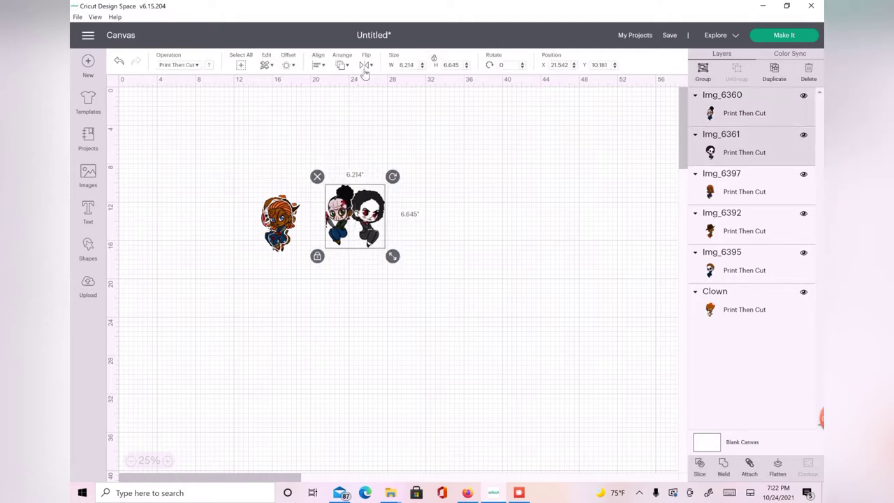
pyautogui.click(322, 66)
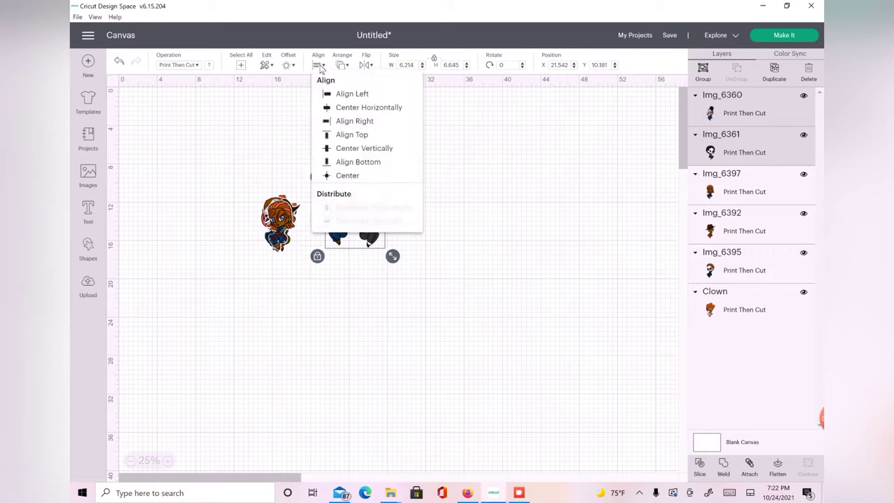
pyautogui.click(352, 163)
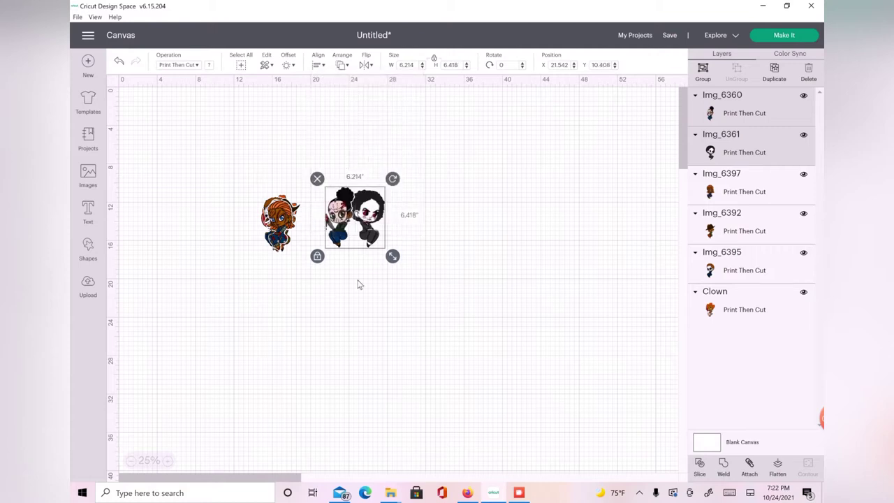
pyautogui.click(450, 255)
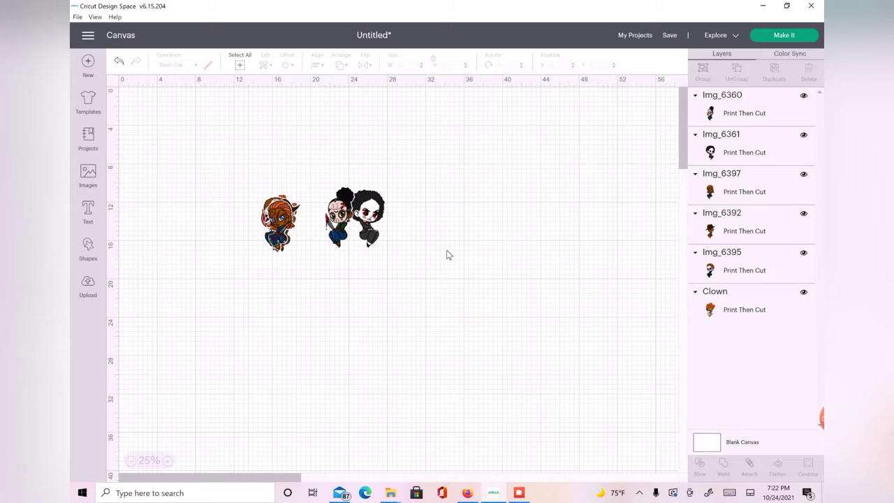
# - Mirror the orange-haired Img_6397 and bottom-align it to the right of the pair
pyautogui.moveTo(280, 223); pyautogui.dragTo(398, 217)
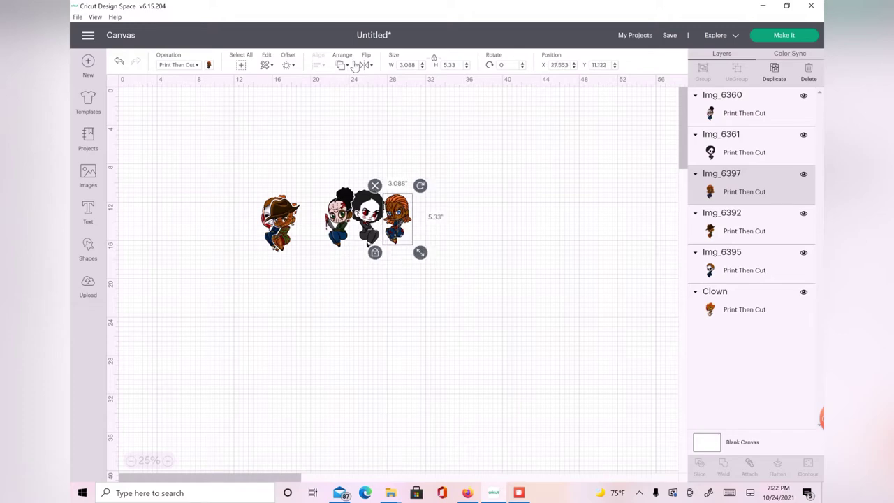
pyautogui.click(369, 65)
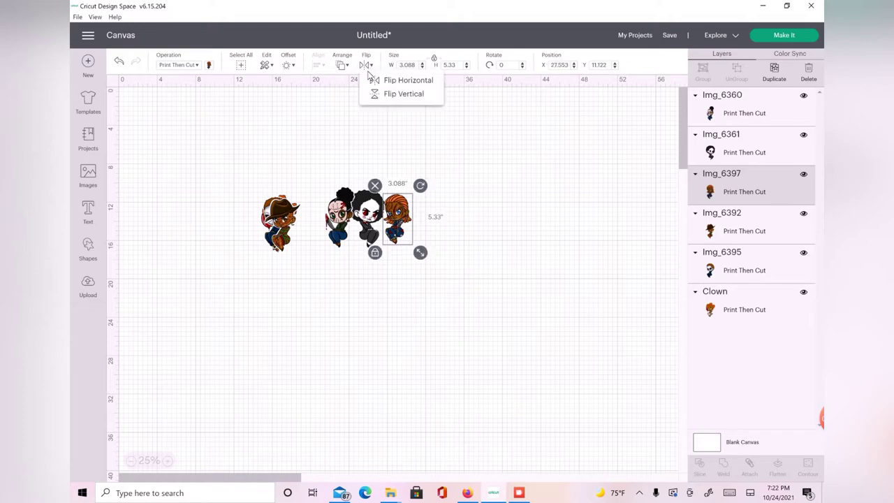
pyautogui.click(389, 81)
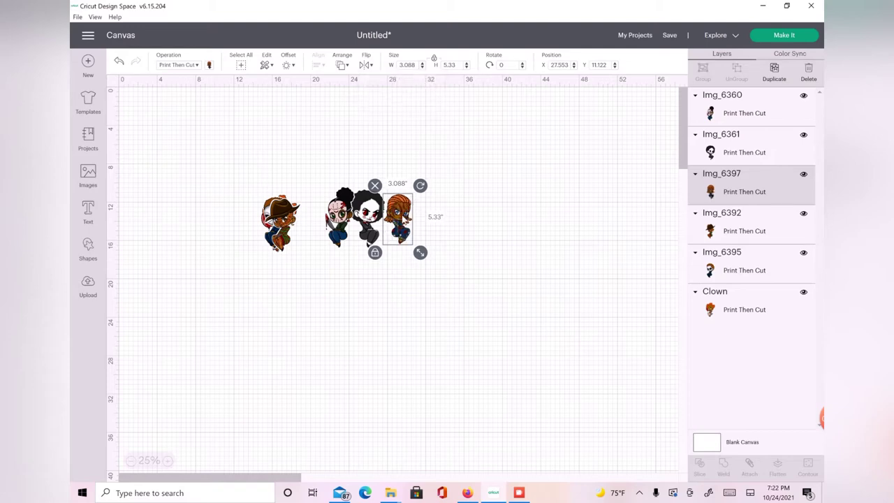
pyautogui.moveTo(403, 220); pyautogui.dragTo(397, 221)
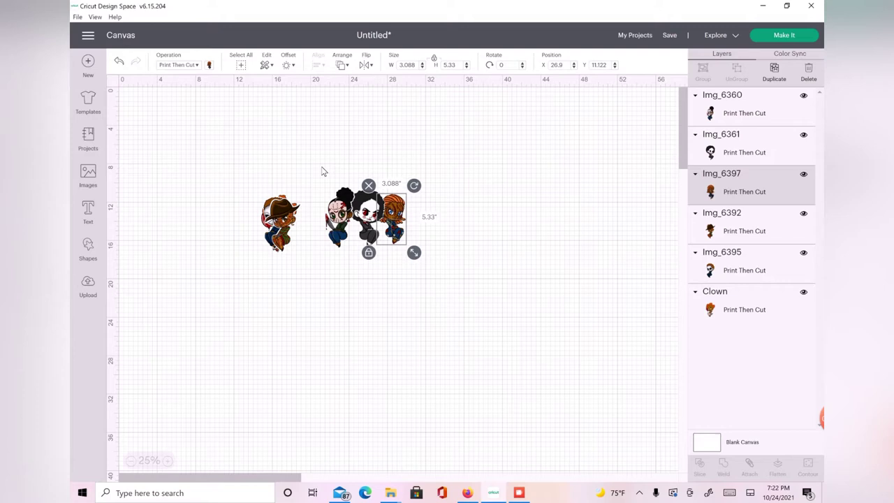
pyautogui.click(327, 176)
pyautogui.moveTo(332, 183); pyautogui.dragTo(406, 230)
pyautogui.click(326, 67)
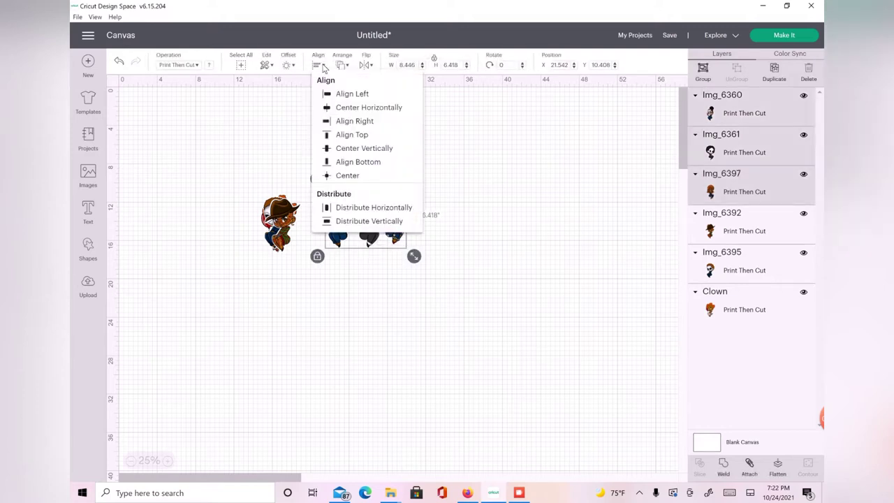
pyautogui.click(343, 164)
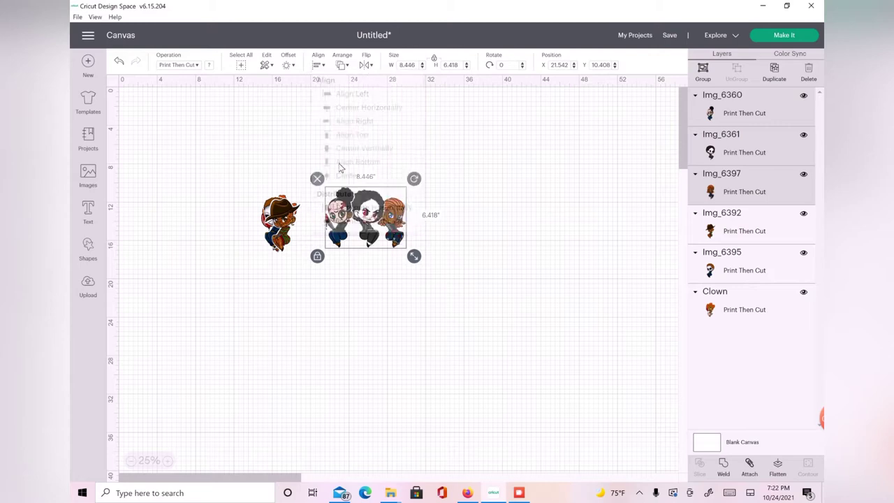
pyautogui.click(472, 216)
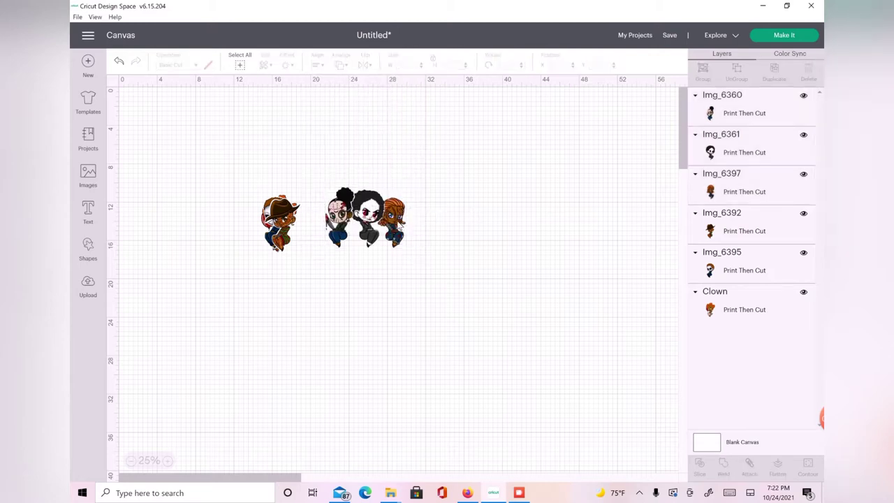
# - Enlarge the orange-haired character slightly, making the three-character group 8.828 × 6.418 inches
pyautogui.click(399, 224)
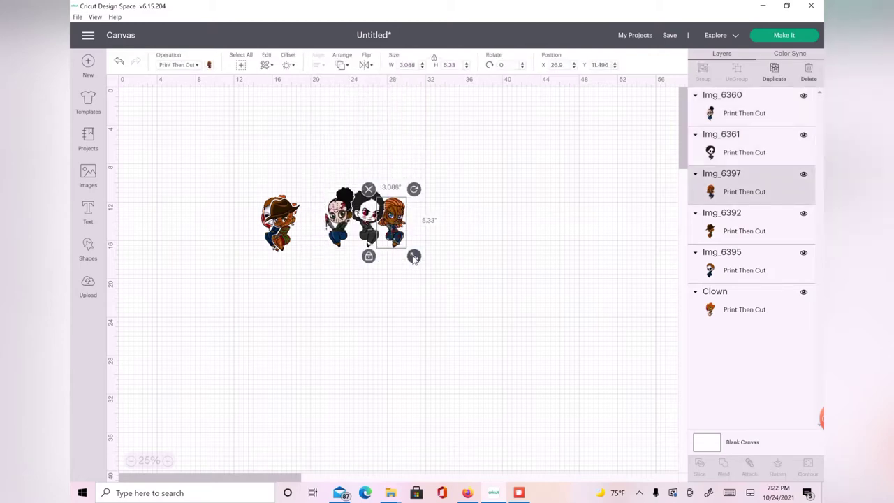
pyautogui.moveTo(414, 258); pyautogui.dragTo(354, 222)
pyautogui.click(448, 211)
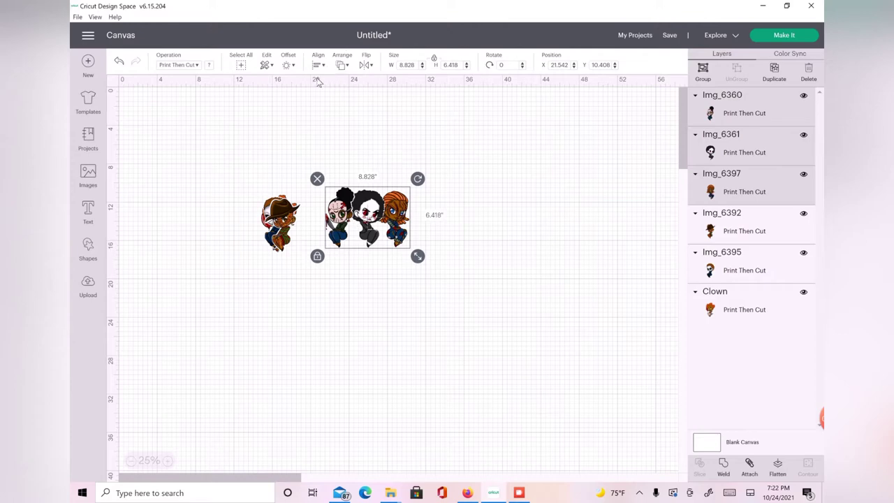
pyautogui.click(318, 65)
# - Group the top three characters and drag the cowboy, masked figure and clown below them
pyautogui.click(703, 75)
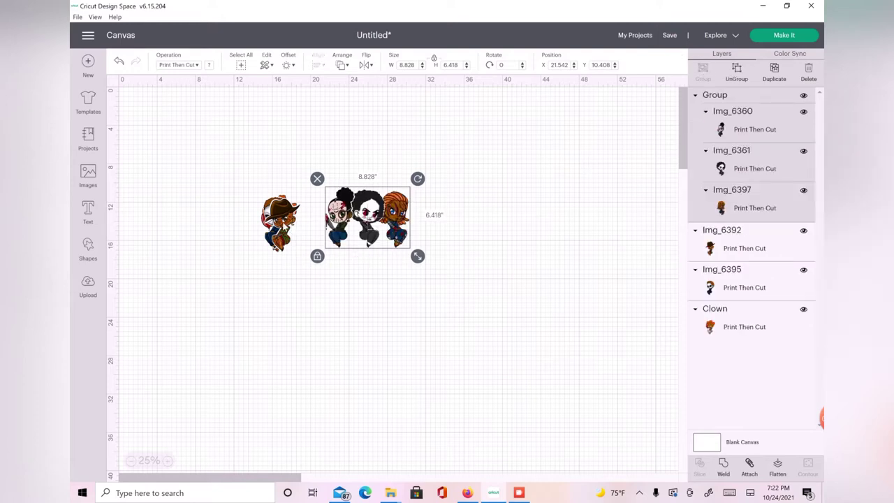
pyautogui.moveTo(279, 223); pyautogui.dragTo(341, 278)
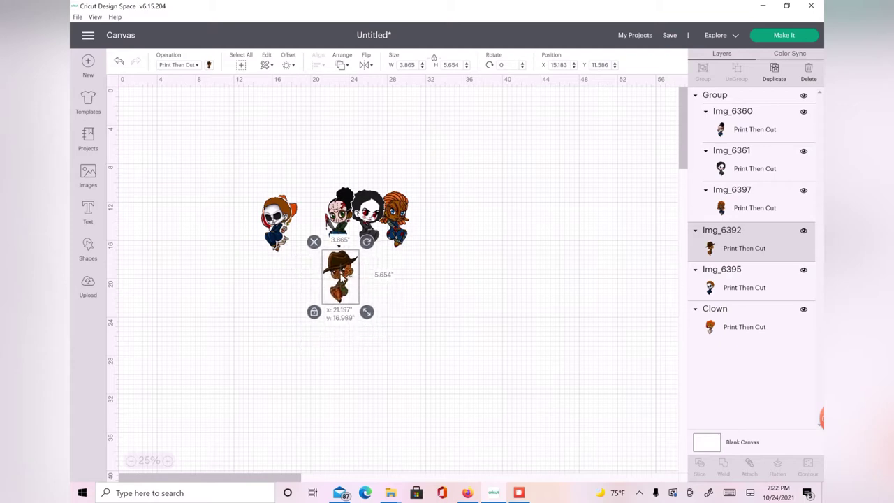
pyautogui.moveTo(279, 222); pyautogui.dragTo(398, 275)
pyautogui.moveTo(280, 222); pyautogui.dragTo(368, 274)
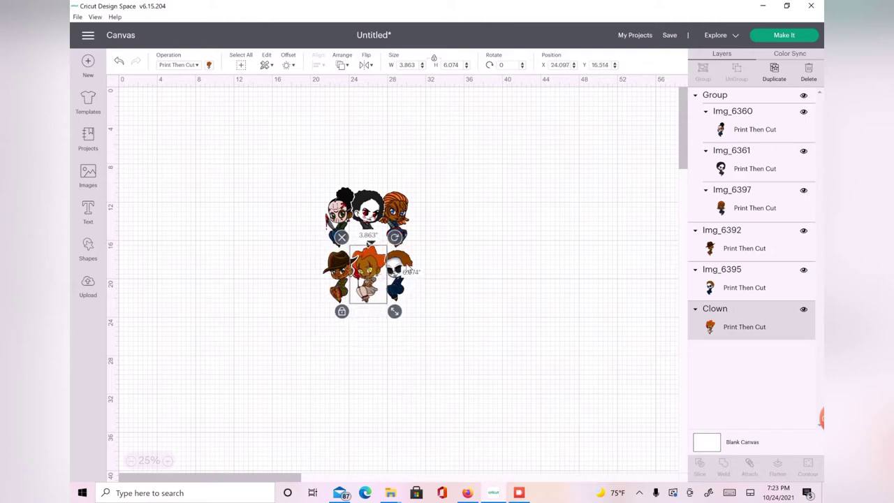
# - Mirror the cowboy figure horizontally
pyautogui.click(405, 269)
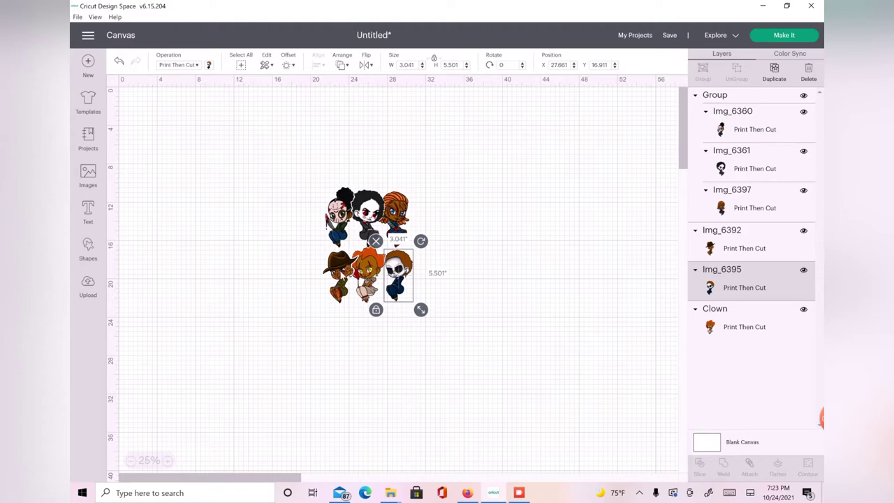
pyautogui.click(341, 276)
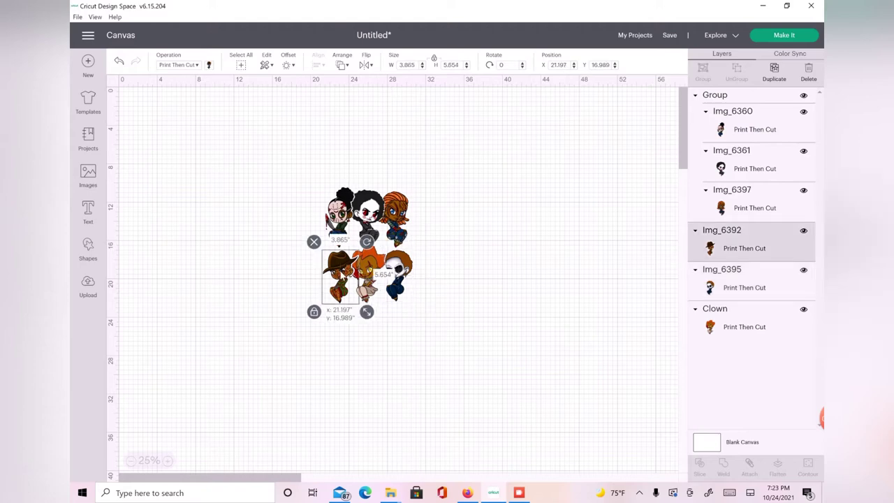
pyautogui.click(371, 66)
pyautogui.click(405, 82)
pyautogui.moveTo(340, 276); pyautogui.dragTo(337, 275)
# - Bring the clown to the front of the stacking order
pyautogui.click(372, 269)
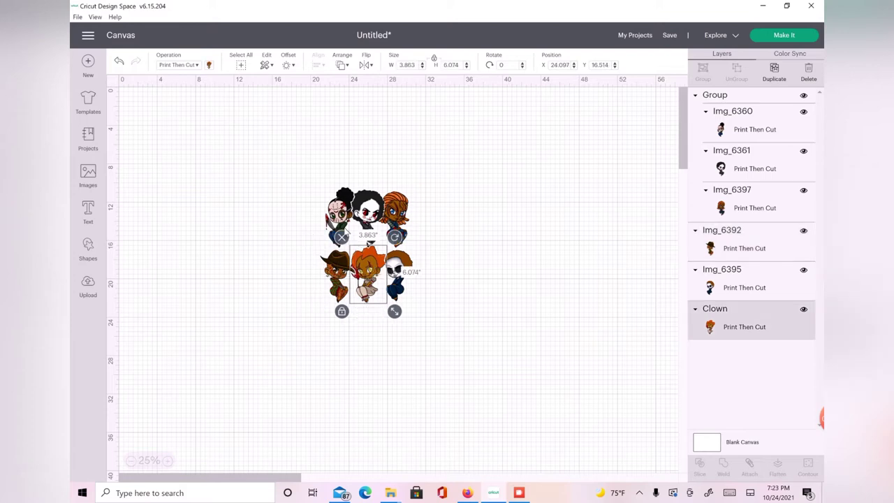
pyautogui.click(343, 65)
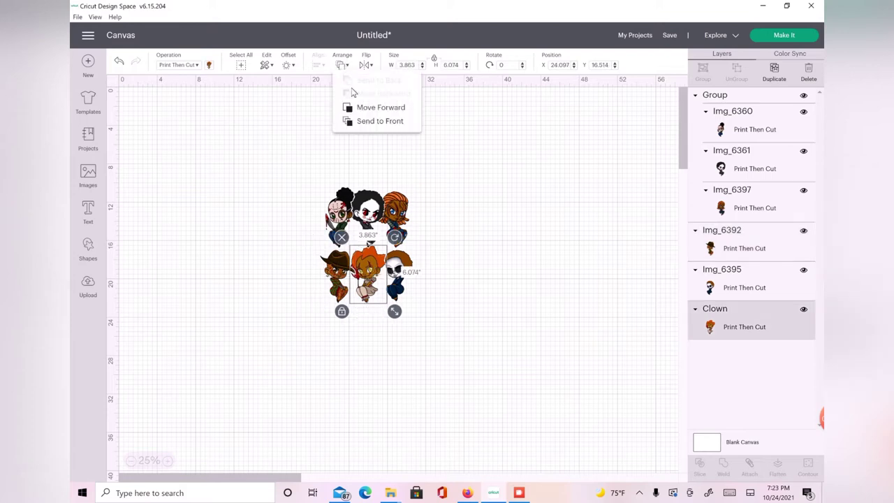
pyautogui.click(363, 118)
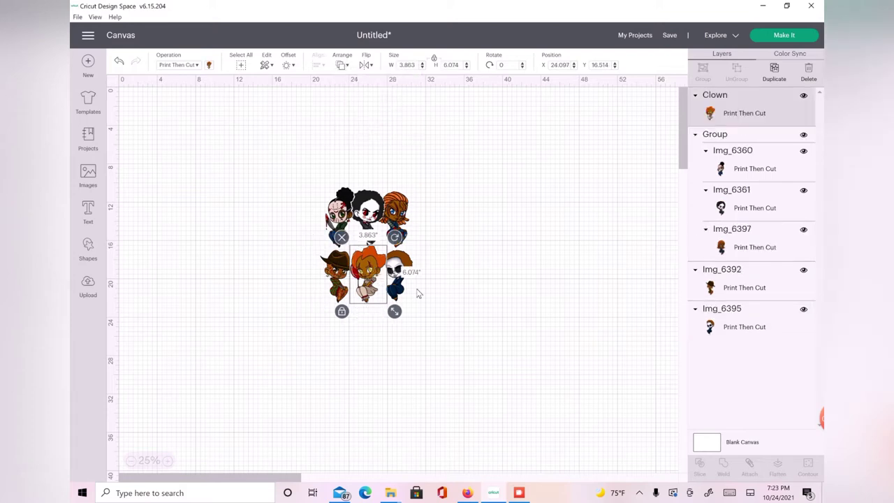
pyautogui.click(461, 311)
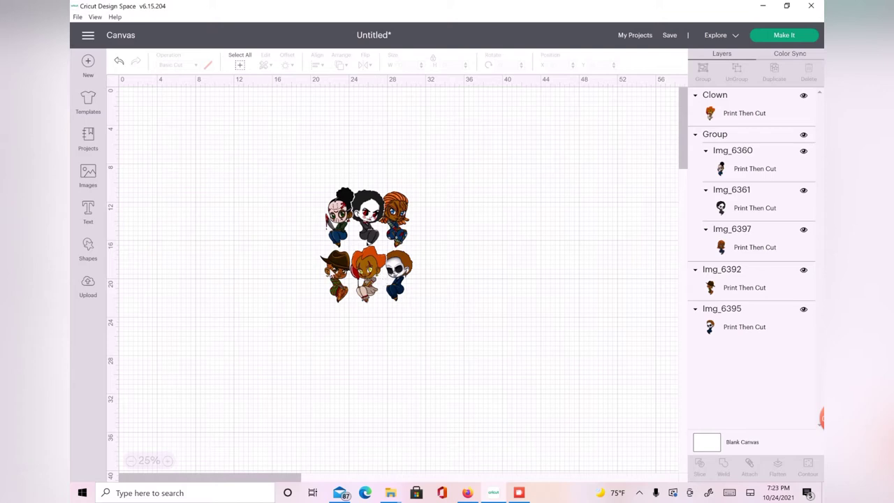
# - Order the row as masked figure, clown, cowboy, and bring the cowboy to the front
pyautogui.moveTo(335, 273); pyautogui.dragTo(443, 274)
pyautogui.moveTo(388, 264); pyautogui.dragTo(338, 274)
pyautogui.moveTo(444, 276); pyautogui.dragTo(398, 276)
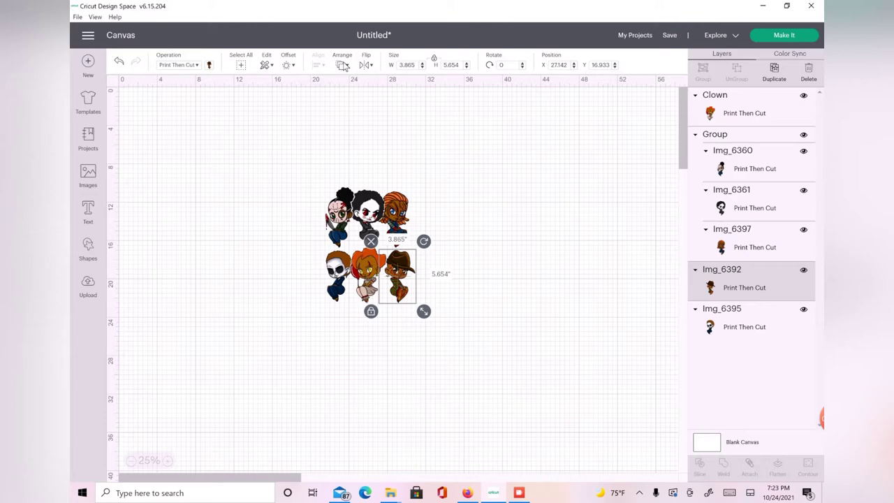
pyautogui.click(342, 65)
pyautogui.click(378, 122)
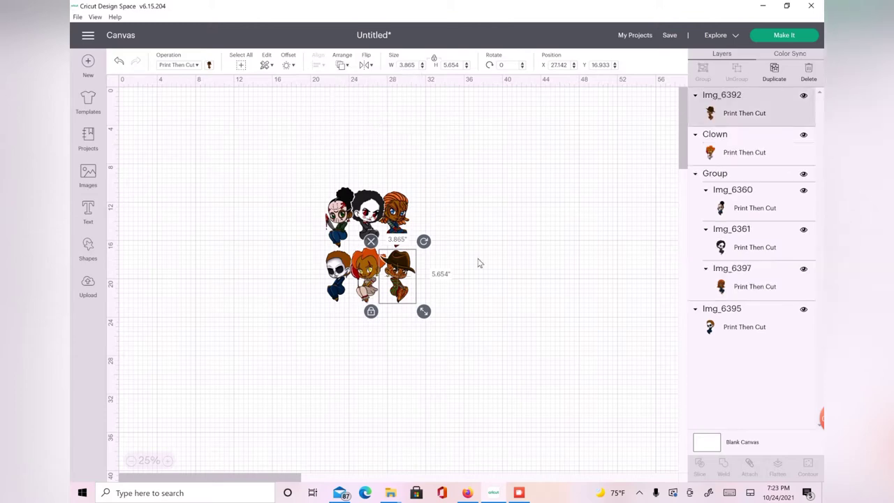
pyautogui.click(461, 283)
# - Fine-tune the positions of the cowboy and masked figure in the lower row
pyautogui.click(403, 297)
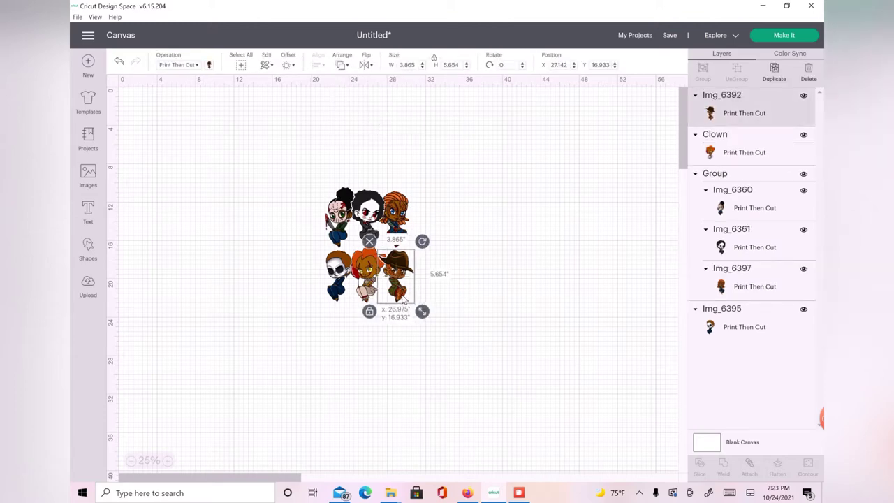
pyautogui.moveTo(403, 299); pyautogui.dragTo(359, 305)
pyautogui.click(333, 289)
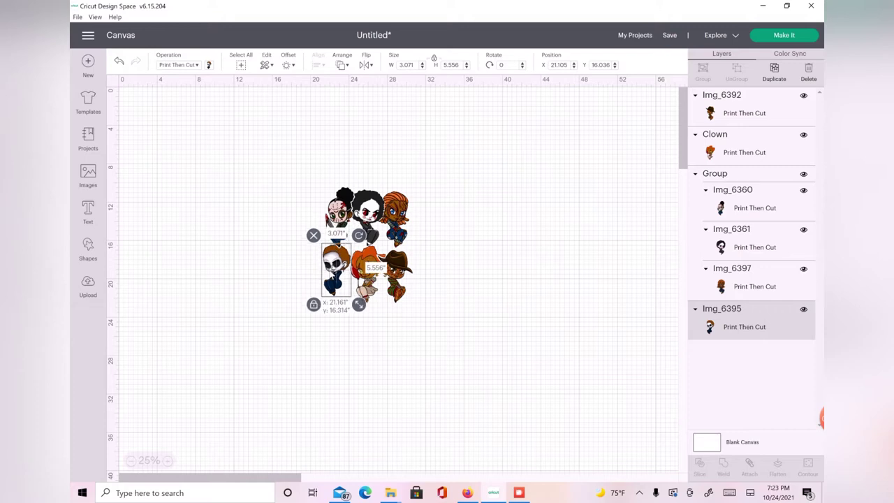
pyautogui.moveTo(333, 274); pyautogui.dragTo(338, 277)
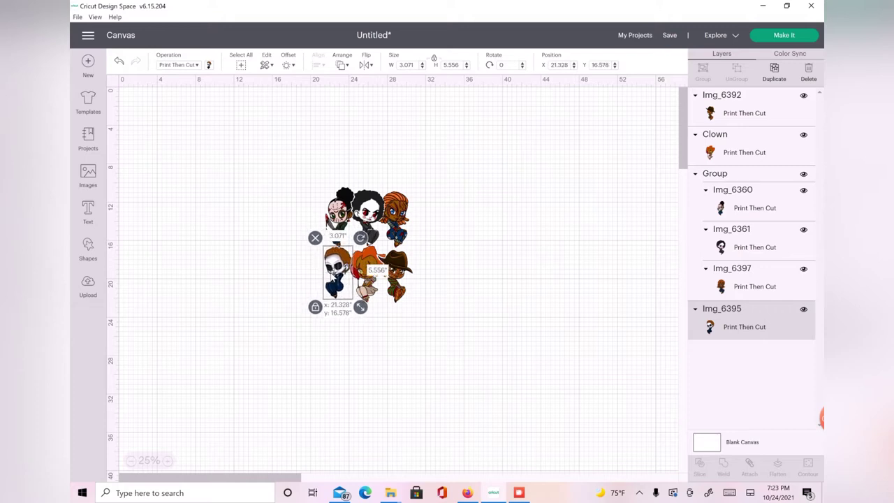
pyautogui.moveTo(332, 274); pyautogui.dragTo(334, 276)
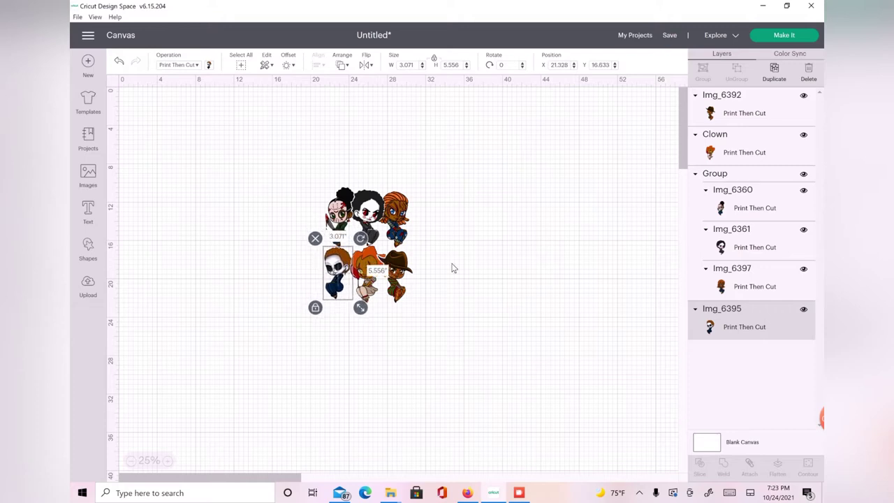
pyautogui.click(402, 283)
pyautogui.click(436, 290)
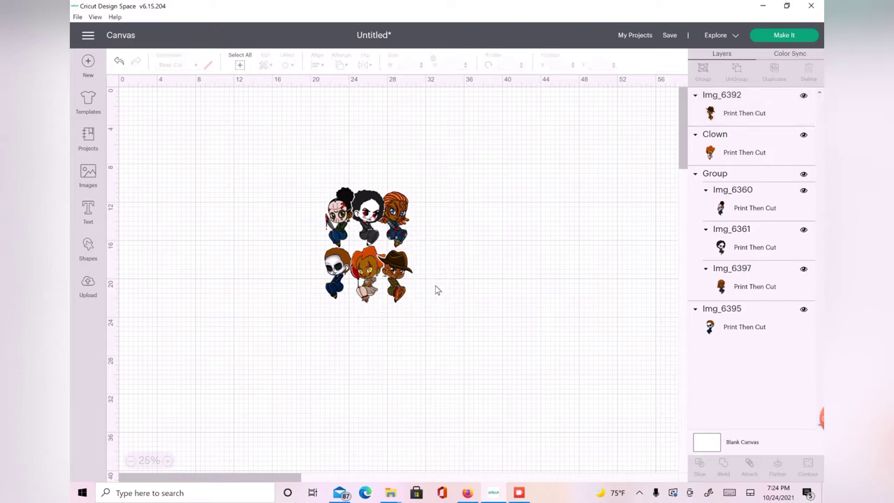
# - Bottom-align Img_6392, Clown and Img_6395, group them into a 9.401 × 6.074-inch row, and lower it
pyautogui.moveTo(434, 285); pyautogui.dragTo(332, 286)
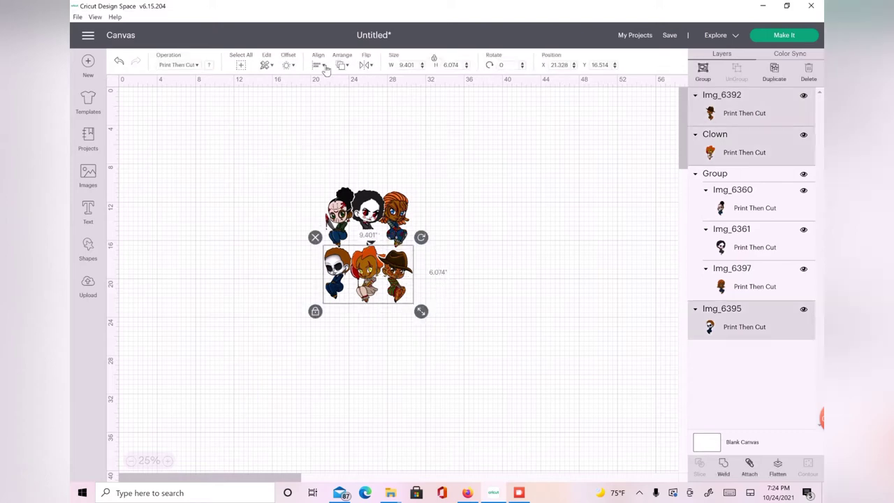
pyautogui.click(322, 65)
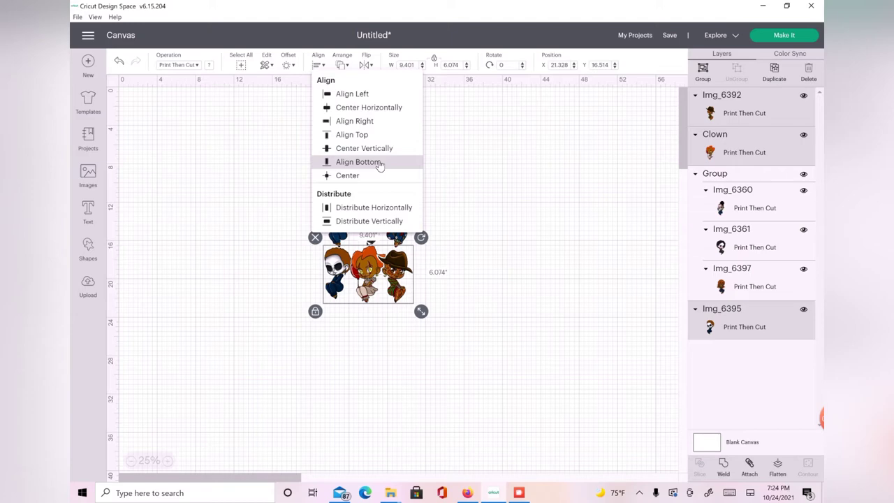
pyautogui.click(379, 162)
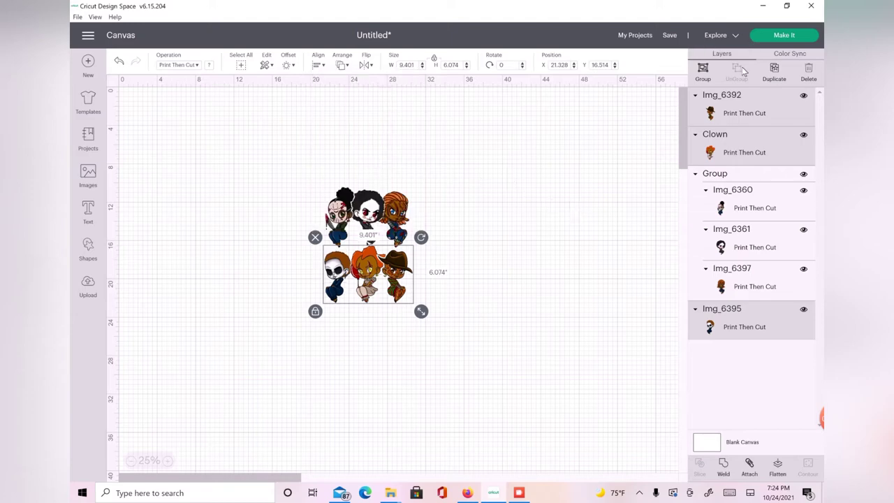
pyautogui.click(704, 70)
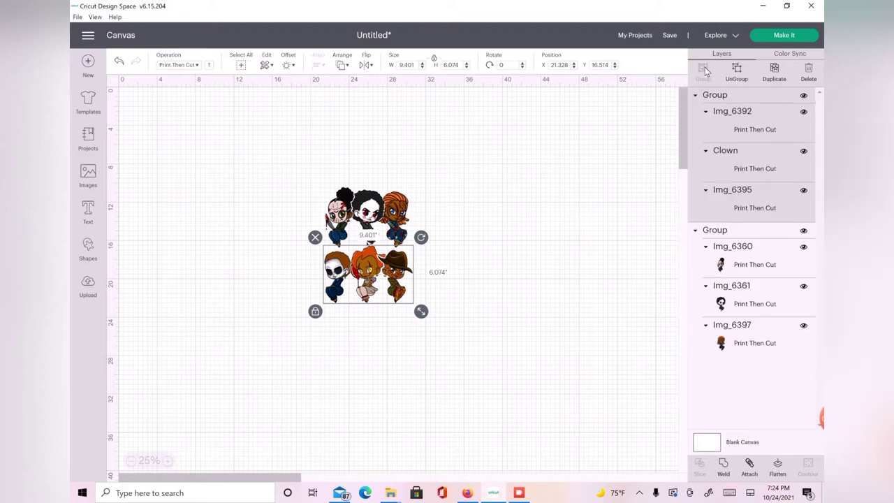
pyautogui.moveTo(368, 301)
pyautogui.mouseDown()
pyautogui.moveTo(394, 319)
pyautogui.moveTo(363, 312)
pyautogui.mouseUp()
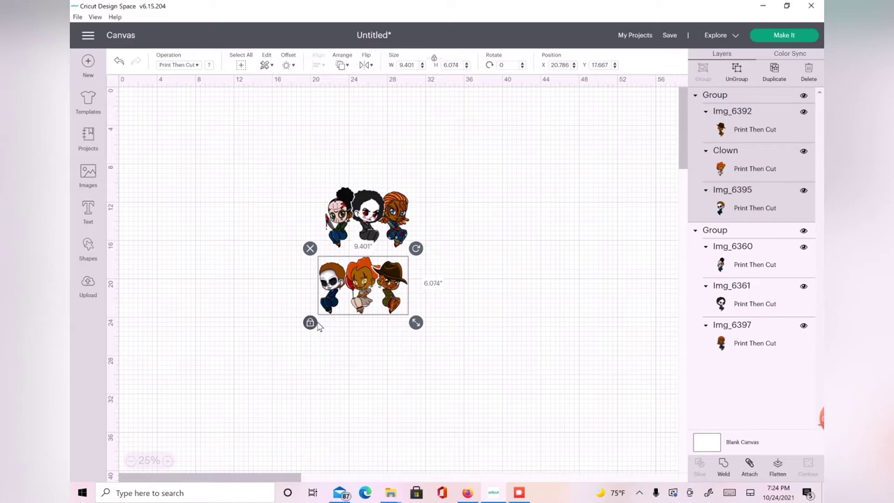
# - Set the lower-row group to 9.25 × 5.977 inches and shift it slightly right and down
pyautogui.click(311, 325)
pyautogui.click(313, 326)
pyautogui.doubleClick(408, 64)
pyautogui.write('9.25')
pyautogui.press('Tab')
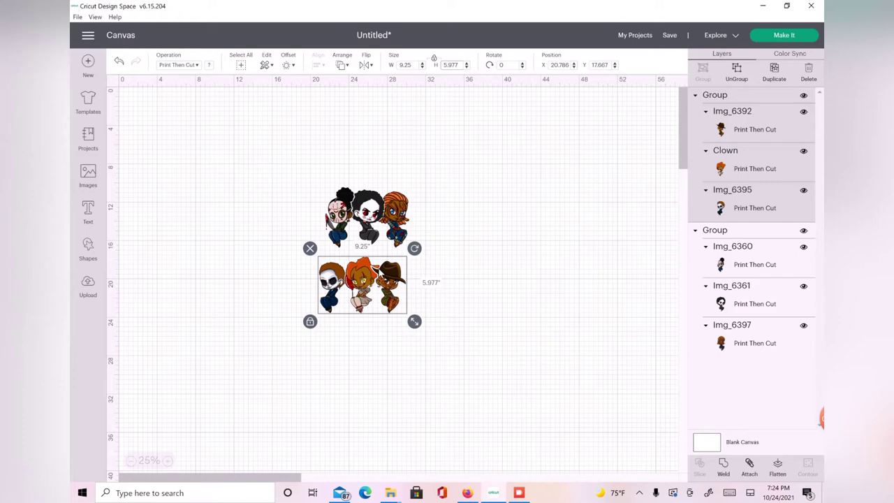
pyautogui.click(168, 461)
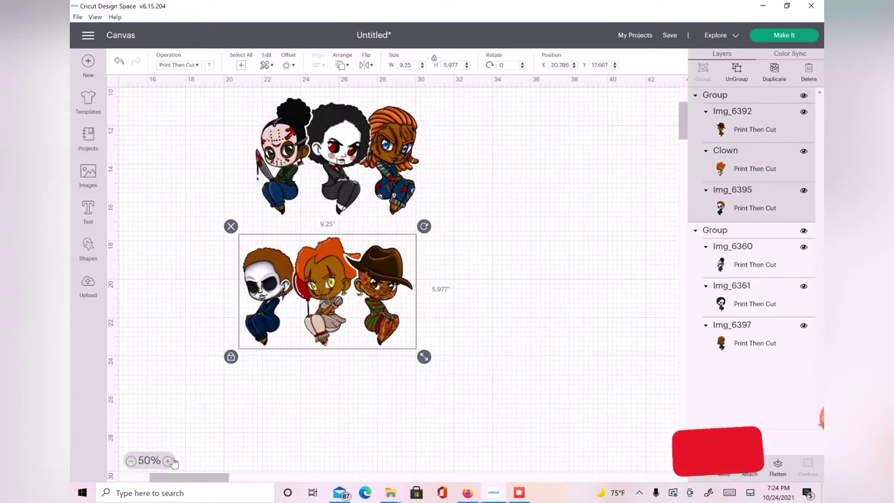
pyautogui.click(168, 461)
pyautogui.moveTo(300, 305); pyautogui.dragTo(391, 337)
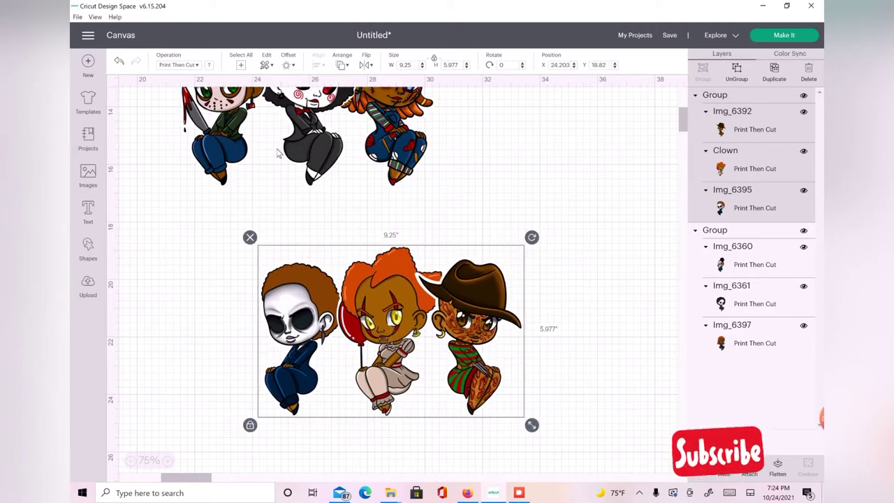
# - Move the top row into place and set its width to 9.25 inches
pyautogui.click(131, 461)
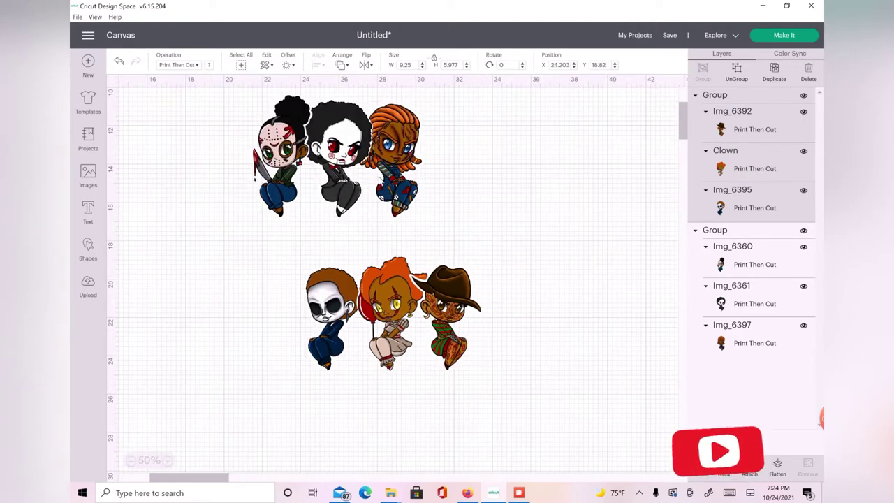
pyautogui.moveTo(380, 209); pyautogui.dragTo(432, 239)
pyautogui.moveTo(409, 182); pyautogui.dragTo(412, 184)
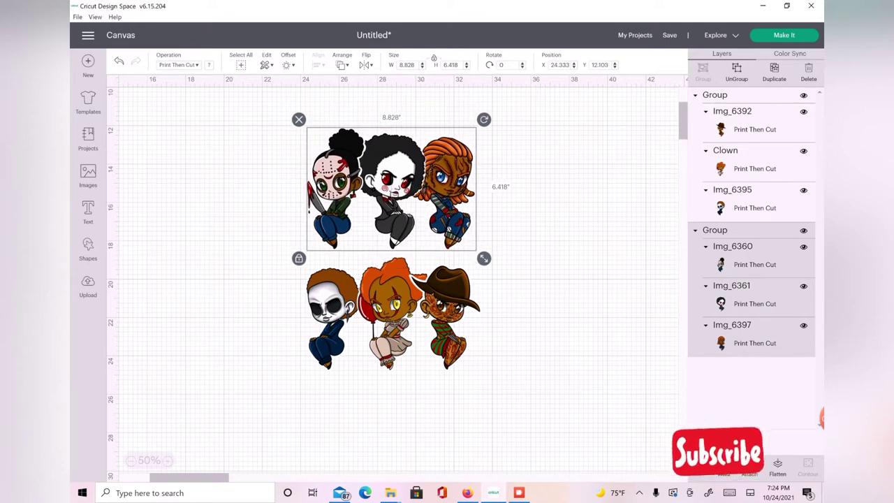
pyautogui.click(407, 64)
pyautogui.write('9')
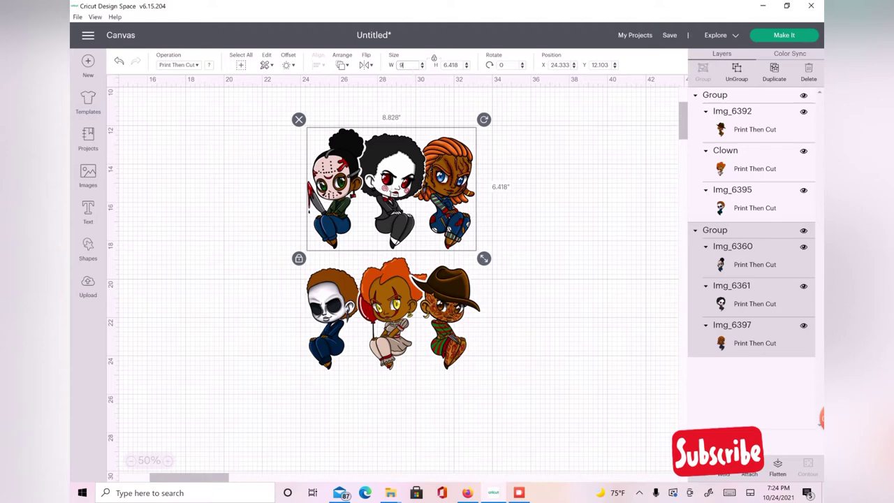
pyautogui.write('.25')
pyautogui.press('Tab')
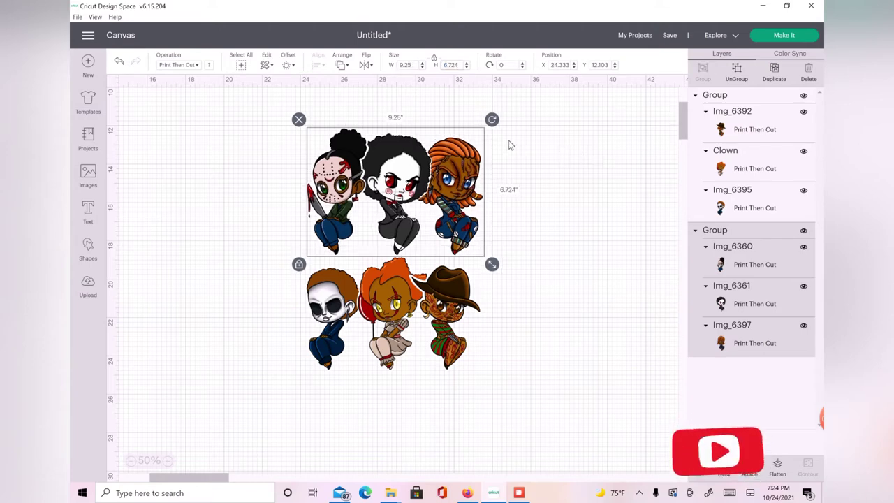
# - Move both rows lower on the canvas, with the top row just above the bottom row
pyautogui.click(411, 329)
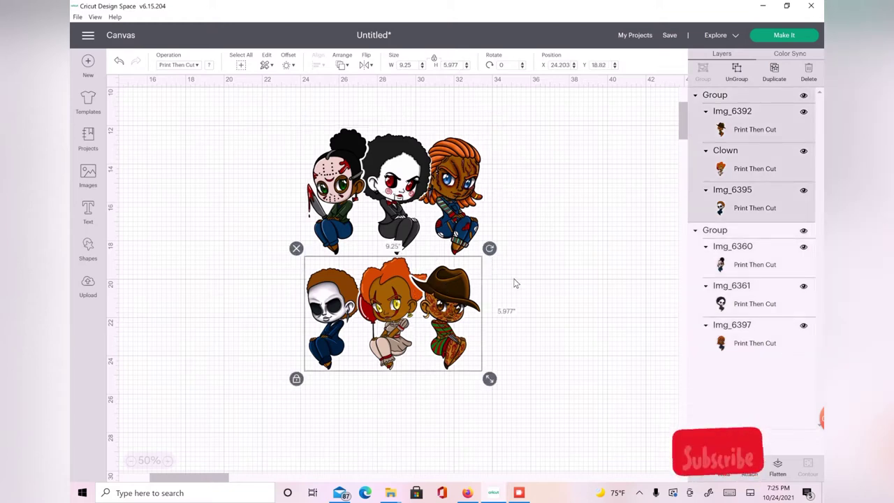
pyautogui.click(551, 285)
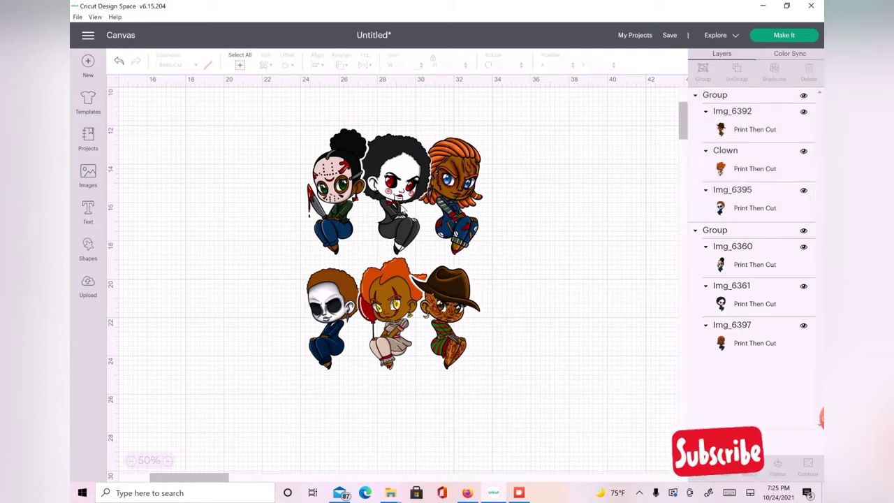
pyautogui.click(403, 210)
pyautogui.moveTo(393, 307); pyautogui.dragTo(393, 363)
pyautogui.moveTo(391, 220); pyautogui.dragTo(391, 289)
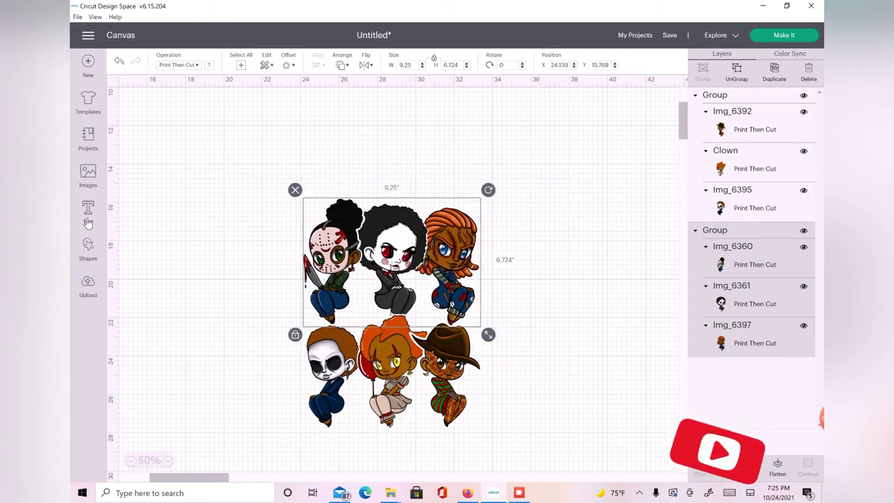
# - Add the text 'You Can't sit with us' centred above the characters
pyautogui.click(88, 222)
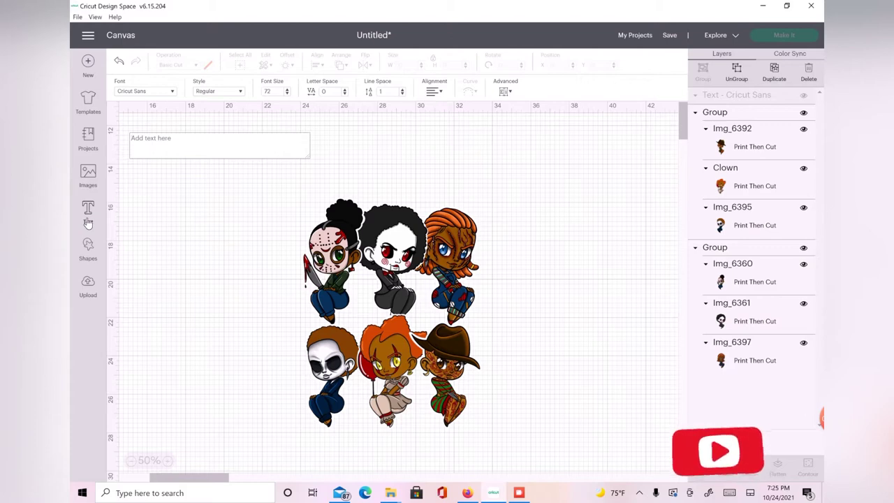
pyautogui.write('Y')
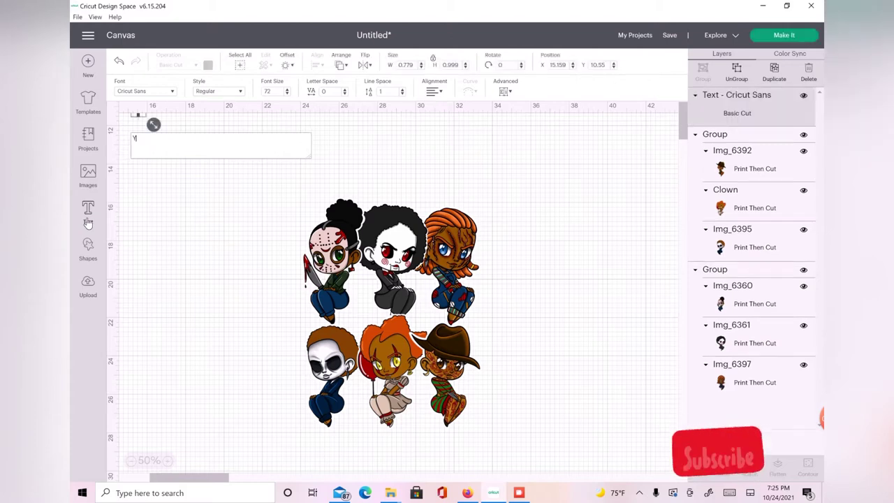
pyautogui.write('ou Can')
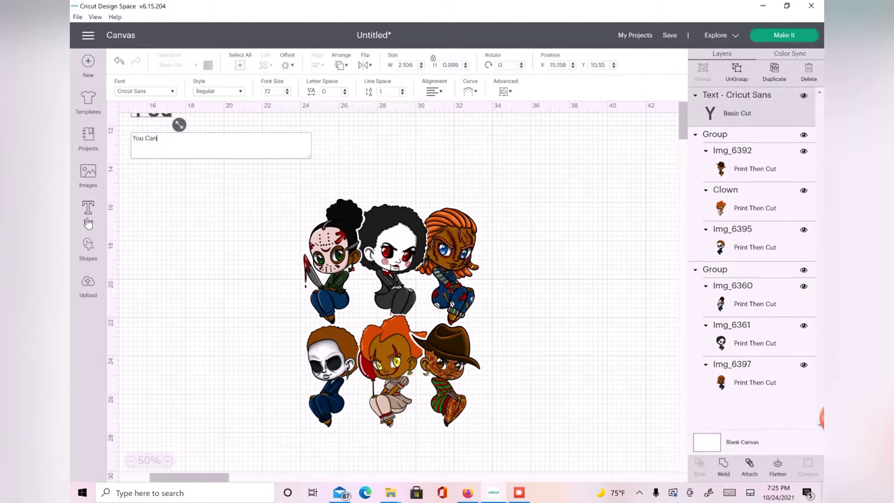
pyautogui.write("'t sit")
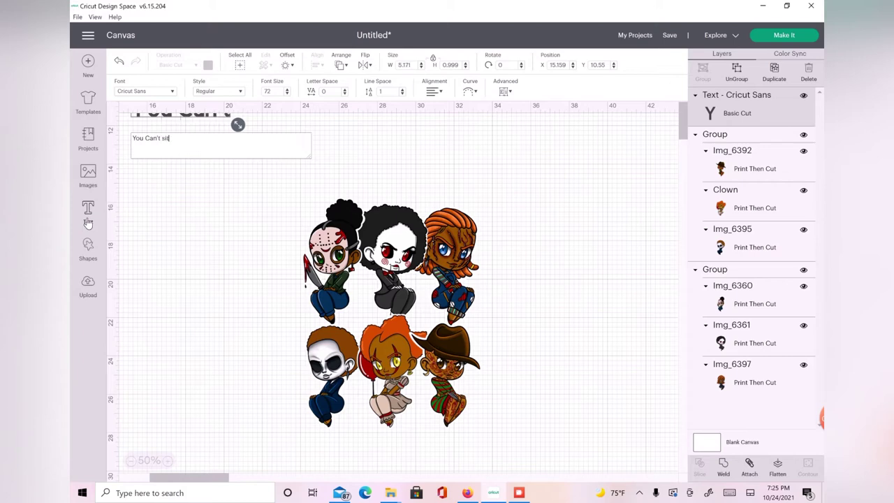
pyautogui.write(' with us')
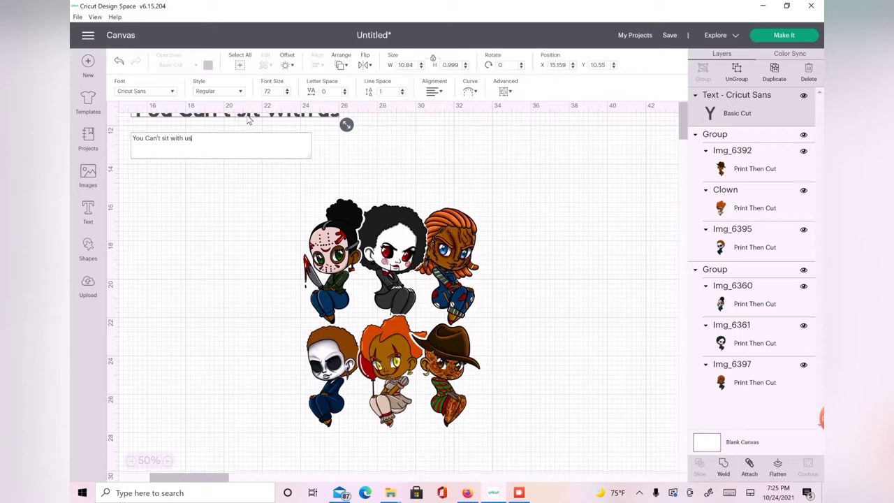
pyautogui.moveTo(248, 121); pyautogui.dragTo(403, 196)
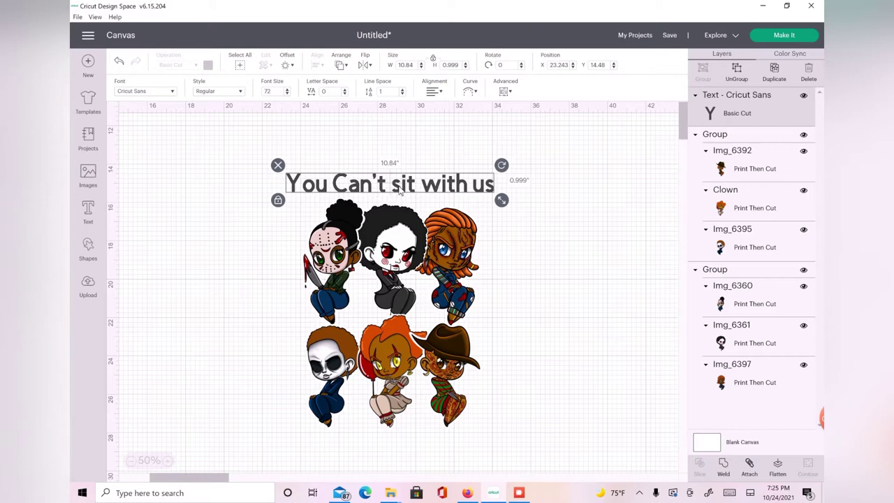
pyautogui.moveTo(400, 191); pyautogui.dragTo(399, 190)
# - Capitalise the title to read 'You Can't Sit With Us'
pyautogui.doubleClick(400, 191)
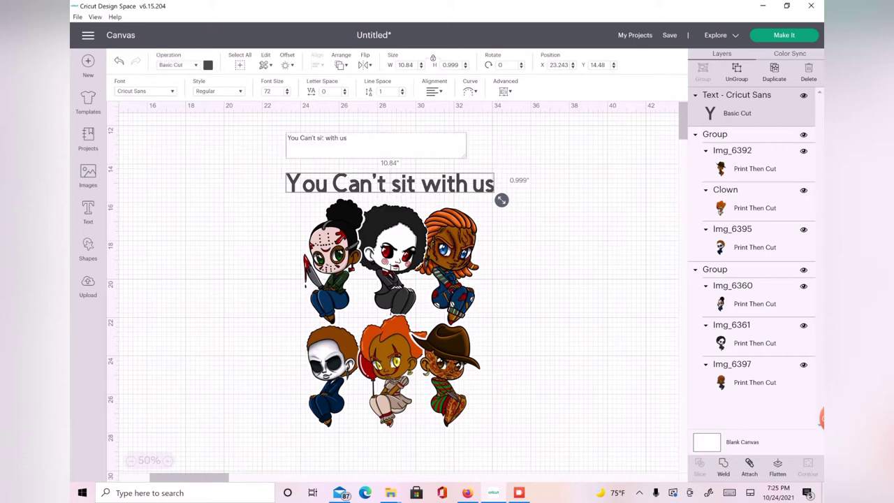
pyautogui.click(320, 137)
pyautogui.press('BackSpace')
pyautogui.write('S')
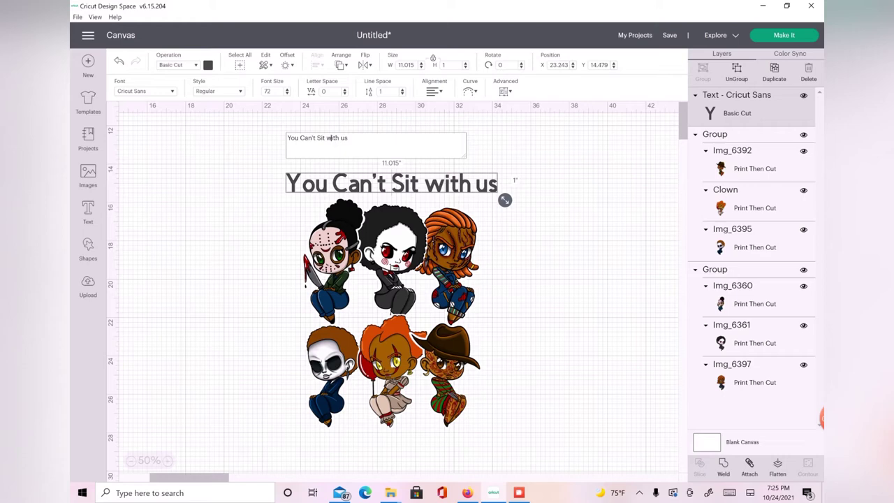
pyautogui.click(333, 138)
pyautogui.press('BackSpace')
pyautogui.write('W')
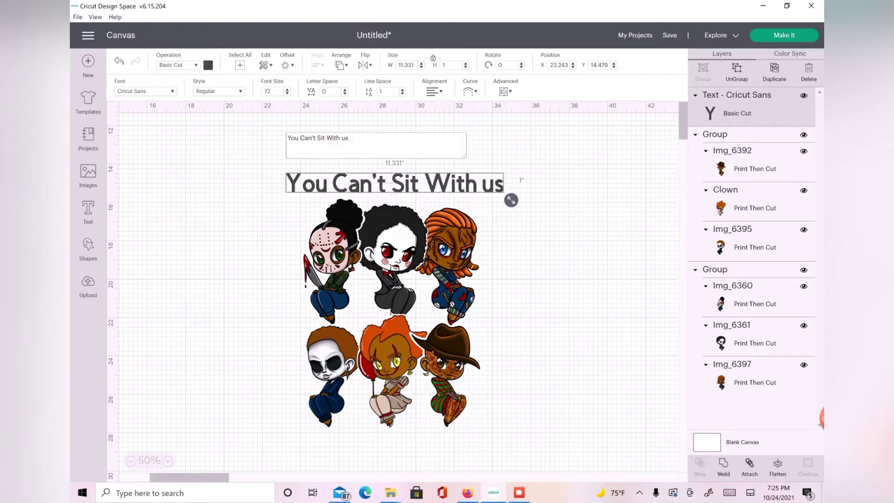
pyautogui.press('BackSpace')
pyautogui.write('U')
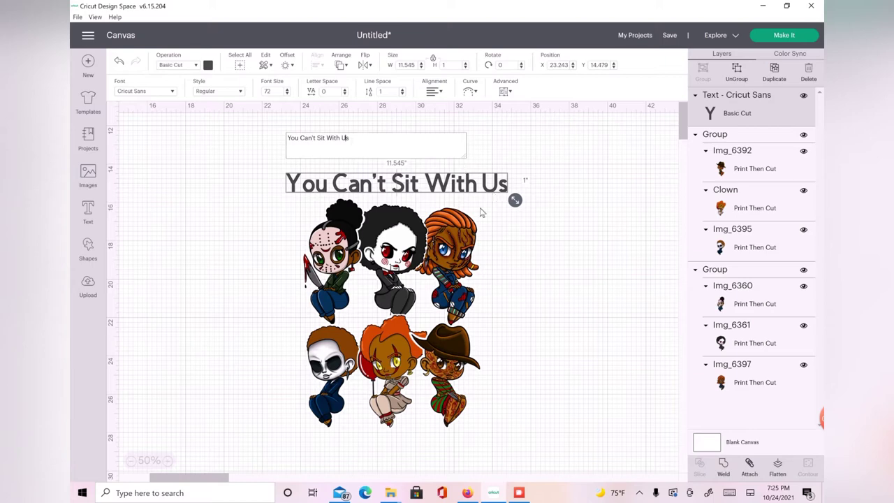
# - Nudge the title slightly higher and bring up the font list
pyautogui.click(518, 246)
pyautogui.click(460, 186)
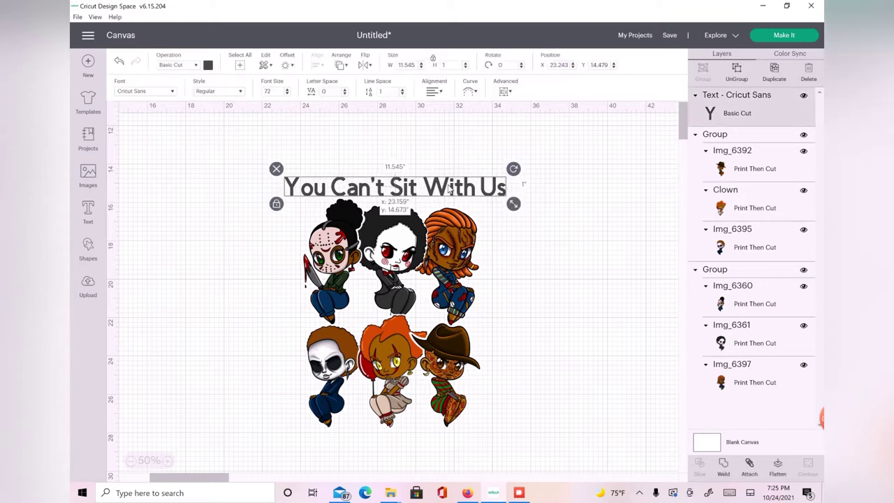
pyautogui.moveTo(459, 190); pyautogui.dragTo(459, 188)
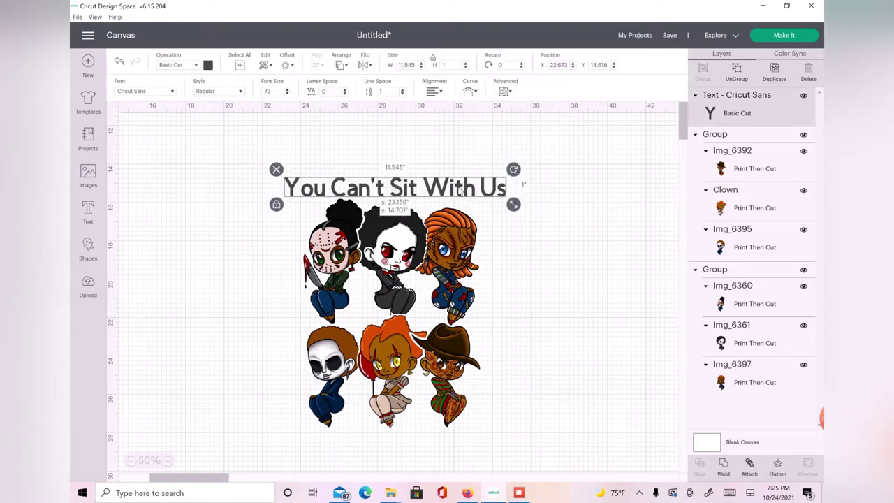
pyautogui.click(170, 90)
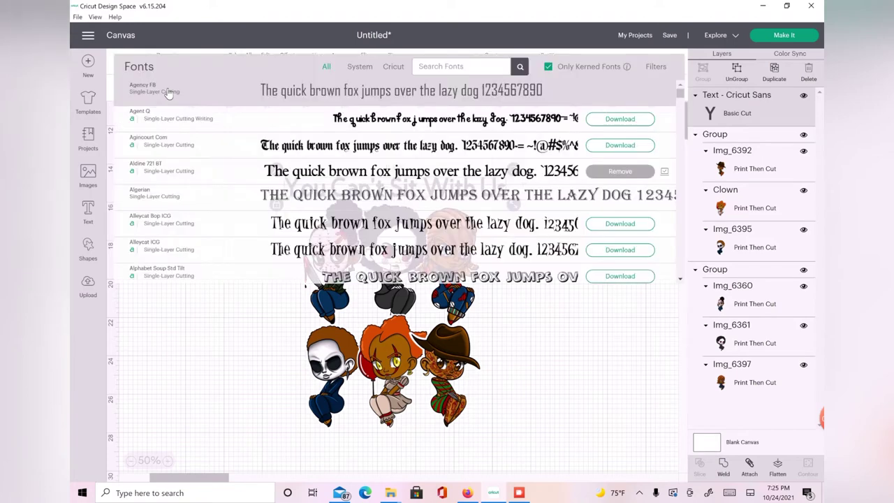
# - Change the title to 'Happy Haunting' in the system font Chiller, moved closer above the characters
pyautogui.click(359, 67)
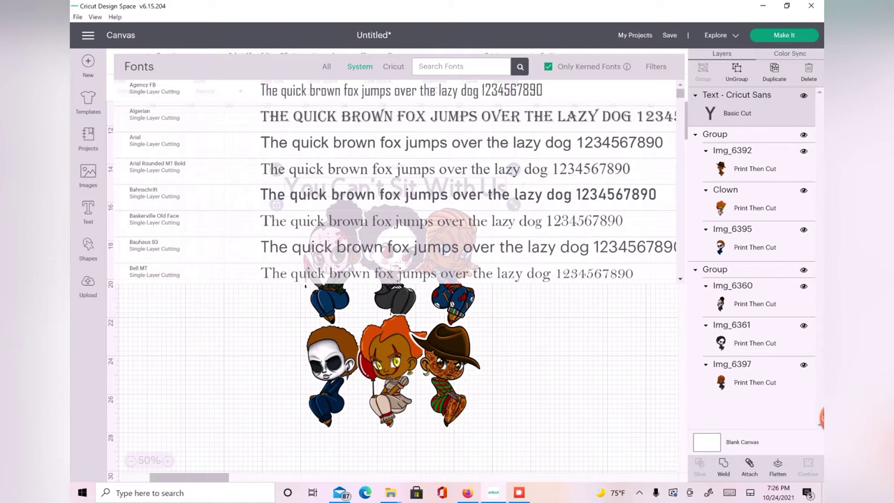
pyautogui.moveTo(729, 425)
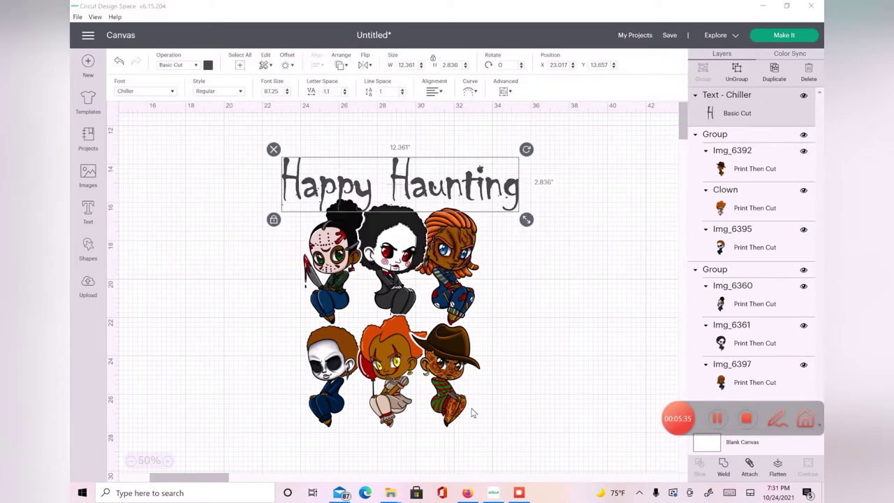
pyautogui.click(563, 392)
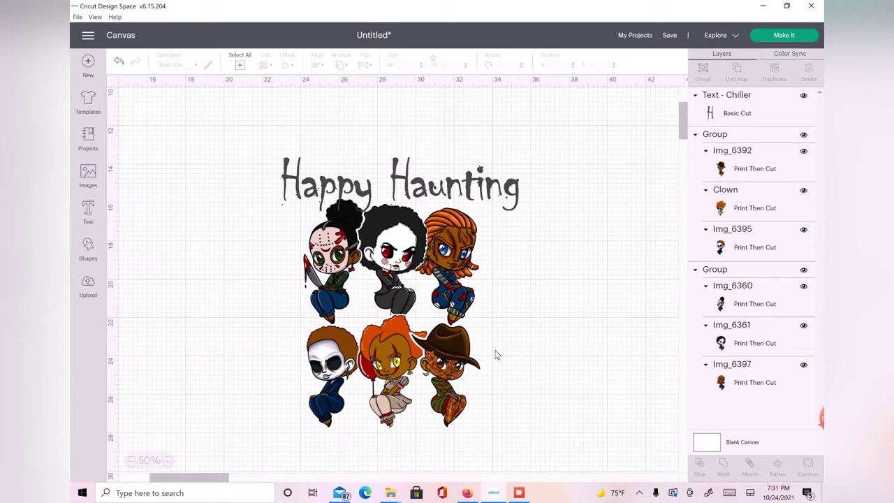
pyautogui.click(345, 192)
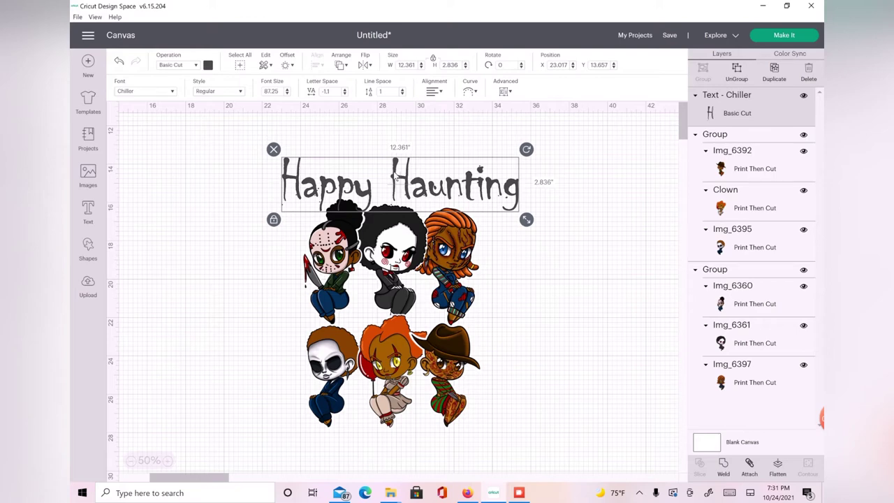
pyautogui.moveTo(380, 209)
pyautogui.mouseDown()
pyautogui.moveTo(370, 193)
pyautogui.moveTo(380, 231)
pyautogui.moveTo(411, 180)
pyautogui.mouseUp()
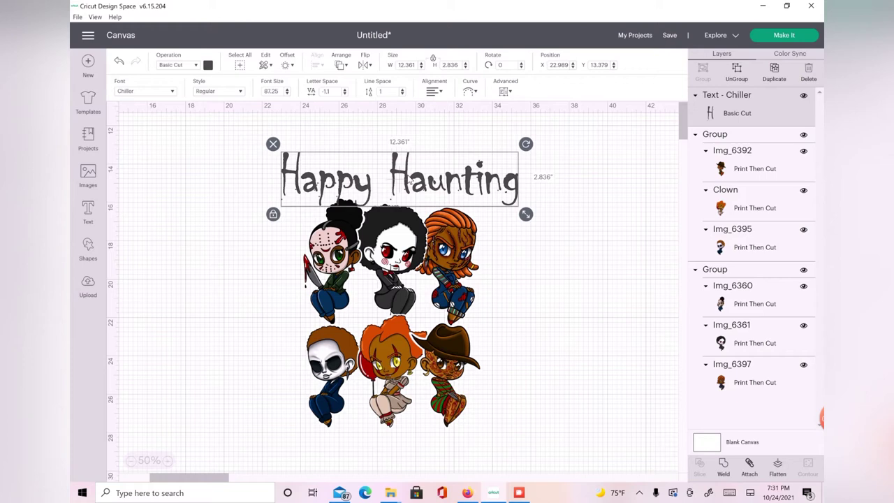
# - Bend the Happy Haunting text into a tight arc with the Curve setting
pyautogui.click(476, 94)
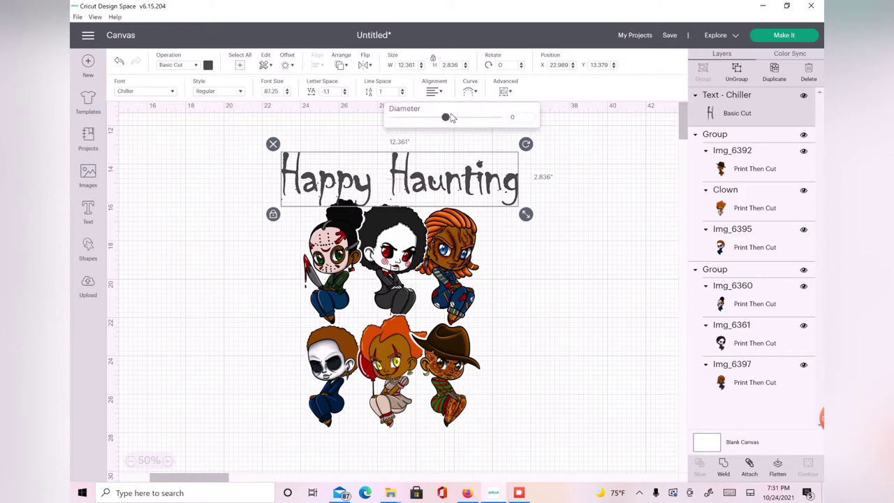
pyautogui.moveTo(453, 120); pyautogui.dragTo(463, 126)
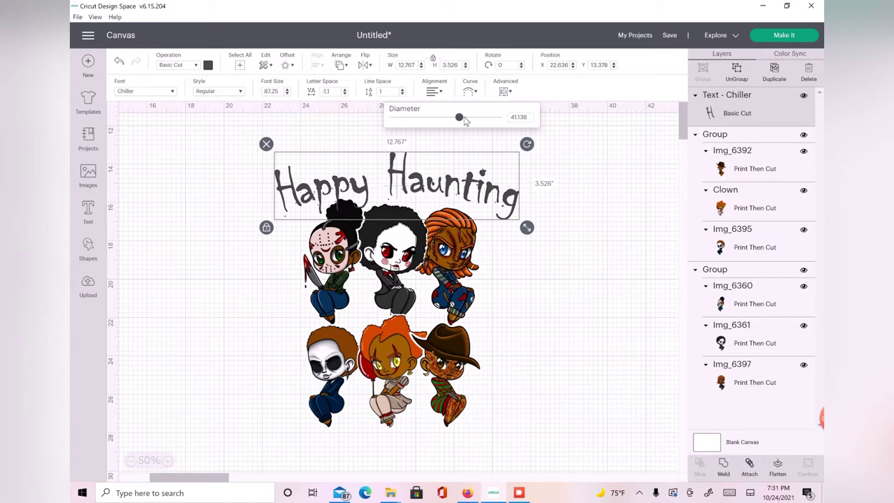
pyautogui.moveTo(461, 119)
pyautogui.mouseDown()
pyautogui.moveTo(477, 125)
pyautogui.moveTo(469, 123)
pyautogui.mouseUp()
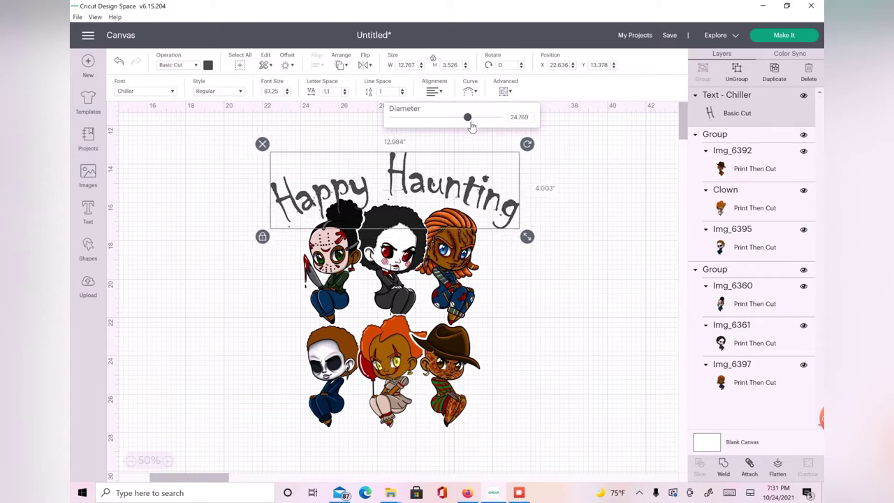
pyautogui.click(564, 221)
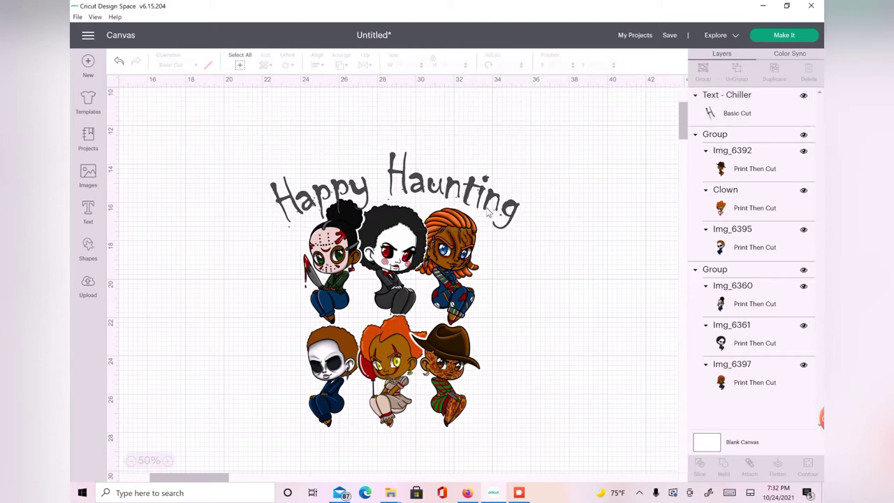
# - Position the curved text above the characters, tilt it about 4.39° clockwise, and colour it red
pyautogui.moveTo(487, 204); pyautogui.dragTo(468, 191)
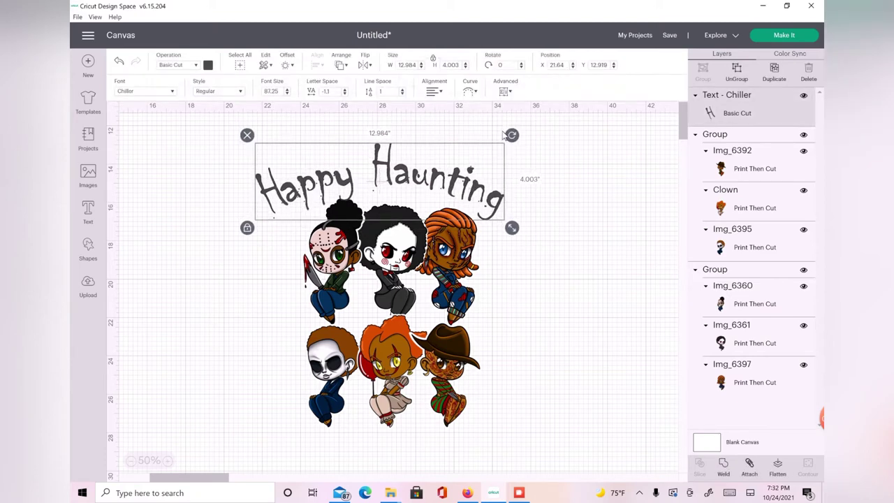
pyautogui.moveTo(512, 133); pyautogui.dragTo(519, 141)
pyautogui.moveTo(430, 186); pyautogui.dragTo(440, 187)
pyautogui.moveTo(818, 418)
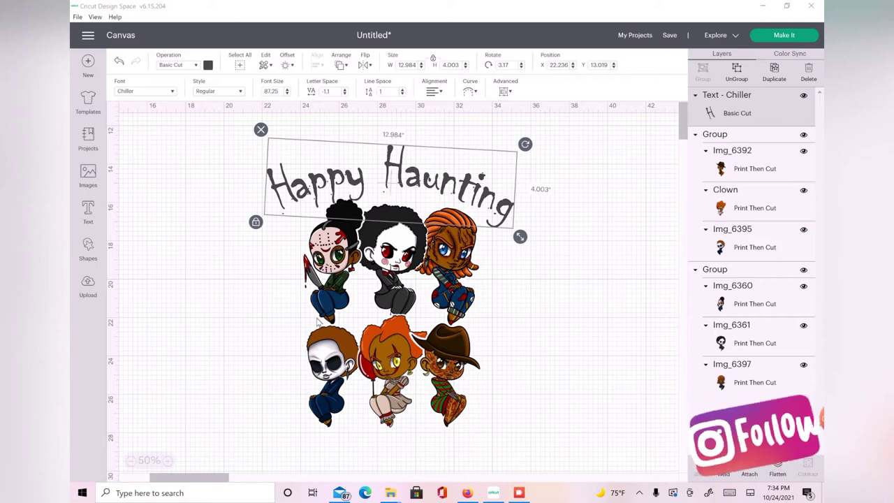
pyautogui.moveTo(450, 183); pyautogui.dragTo(456, 184)
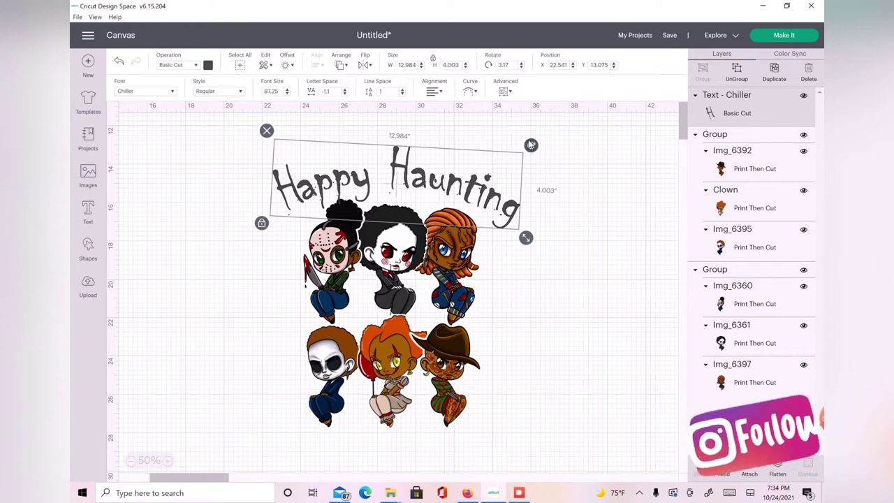
pyautogui.moveTo(531, 145); pyautogui.dragTo(532, 147)
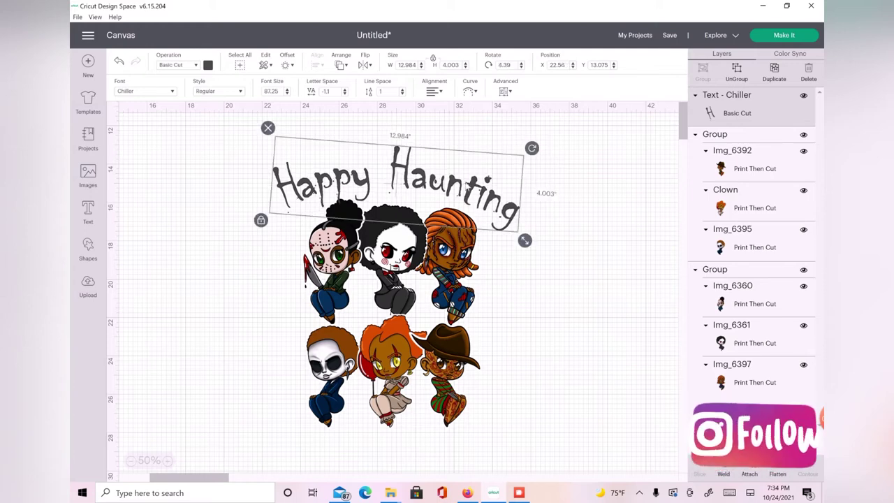
pyautogui.click(208, 65)
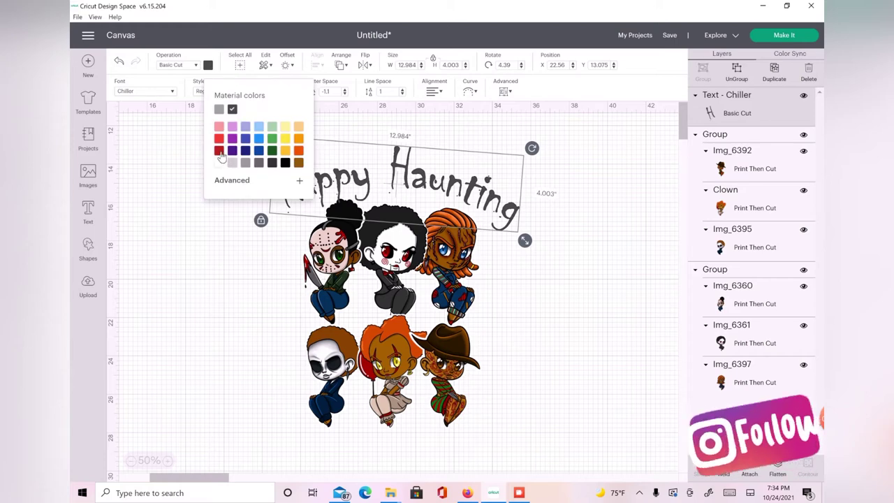
pyautogui.click(269, 300)
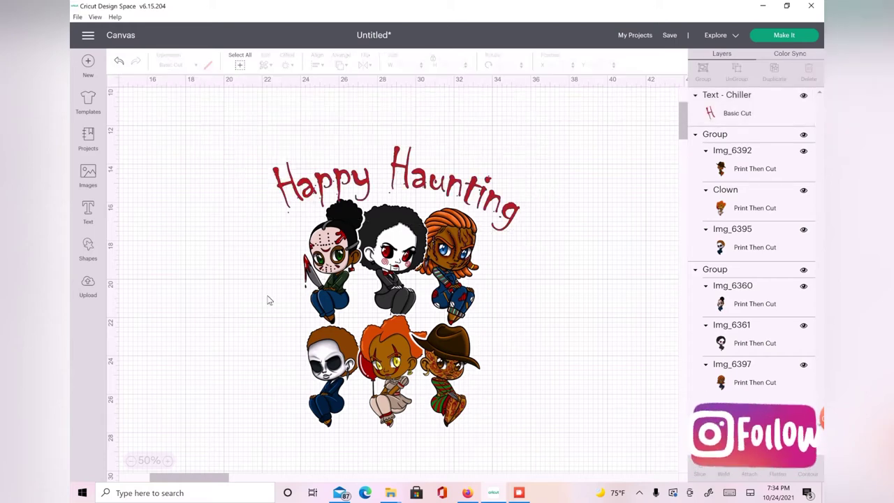
# - Nudge the bottom row of three characters into place, then attach and flatten it into one image
pyautogui.click(375, 422)
pyautogui.moveTo(394, 388)
pyautogui.mouseDown()
pyautogui.moveTo(400, 406)
pyautogui.moveTo(392, 401)
pyautogui.mouseUp()
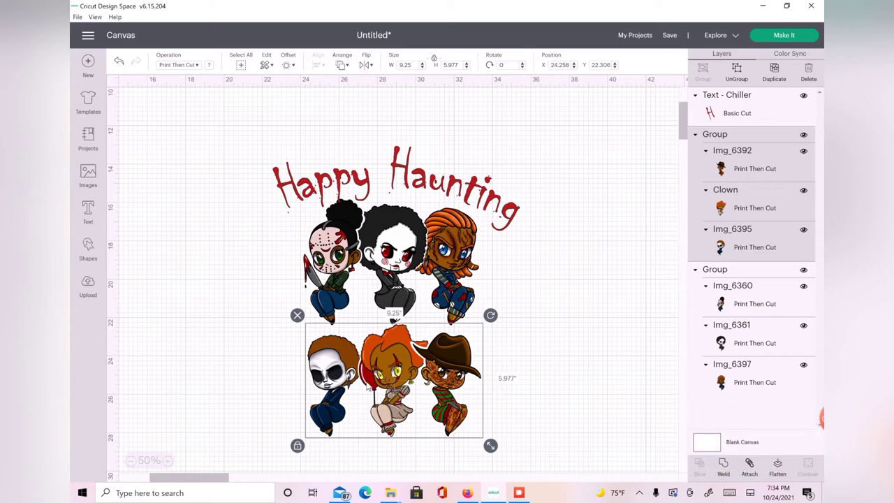
pyautogui.click(750, 467)
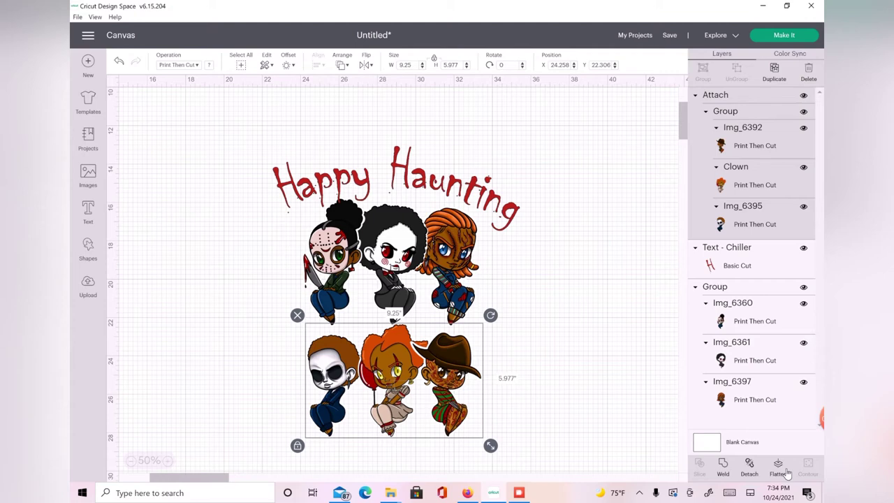
pyautogui.click(778, 468)
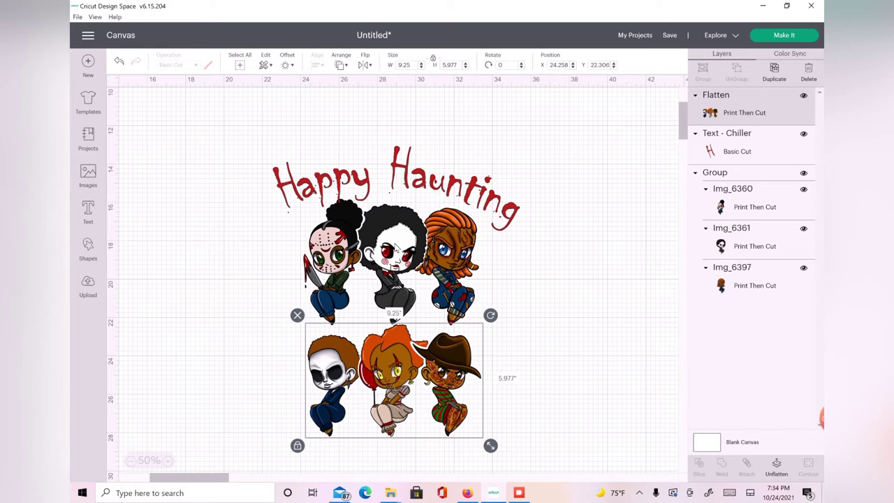
# - Attach and flatten the top row of three characters, nudge it up-left, and choose Make It
pyautogui.click(280, 274)
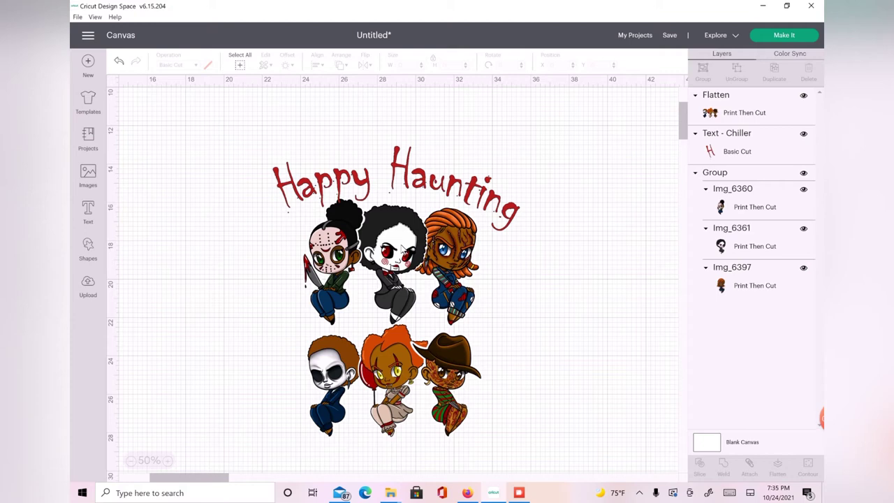
pyautogui.click(403, 249)
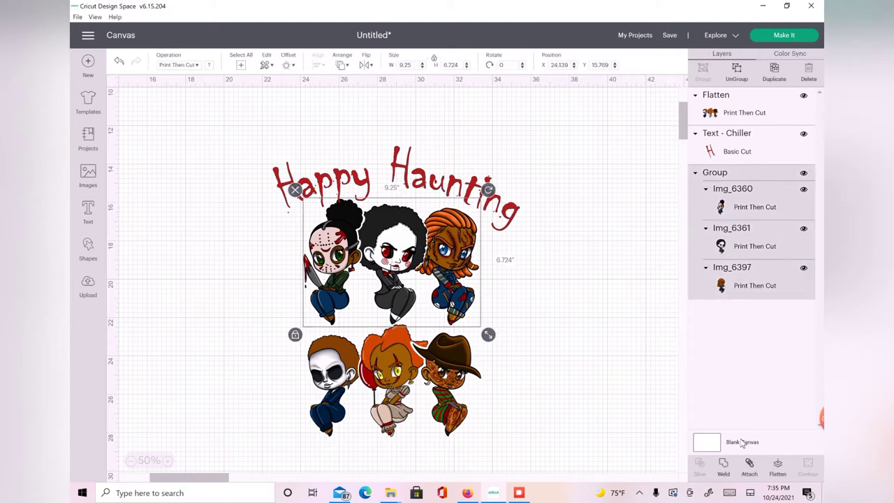
pyautogui.click(751, 466)
pyautogui.click(778, 466)
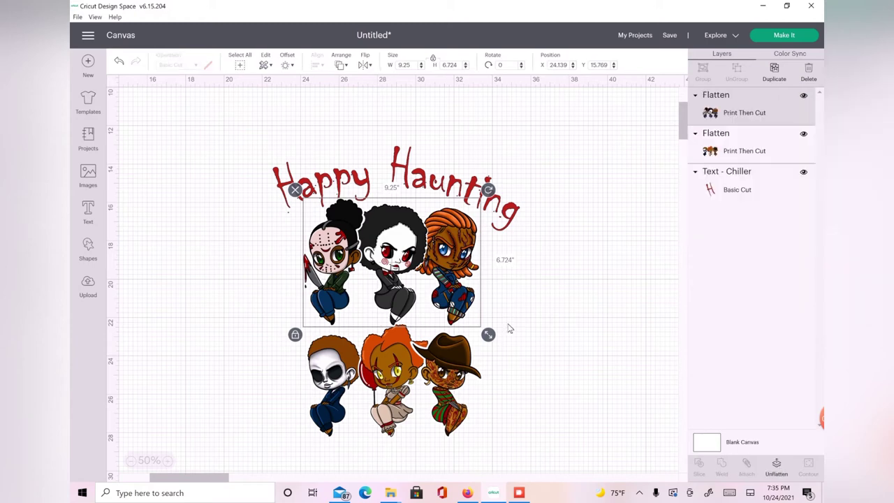
pyautogui.moveTo(369, 257)
pyautogui.mouseDown()
pyautogui.moveTo(361, 254)
pyautogui.moveTo(368, 254)
pyautogui.mouseUp()
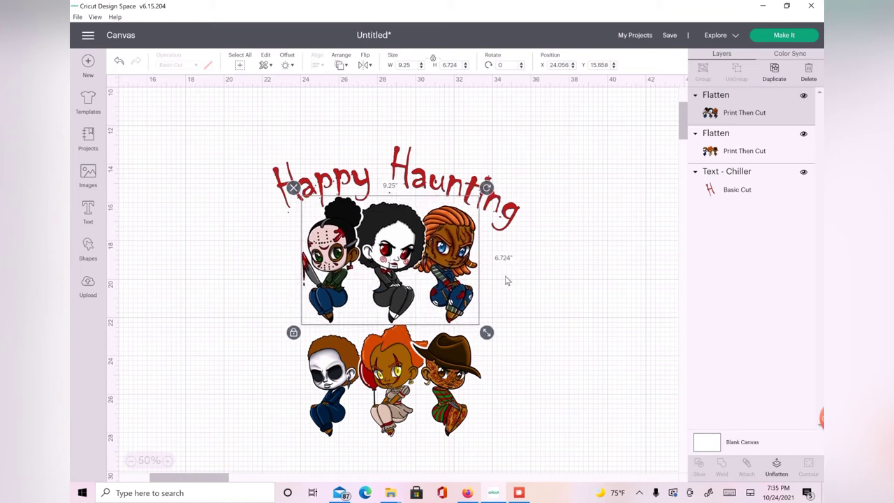
pyautogui.click(804, 37)
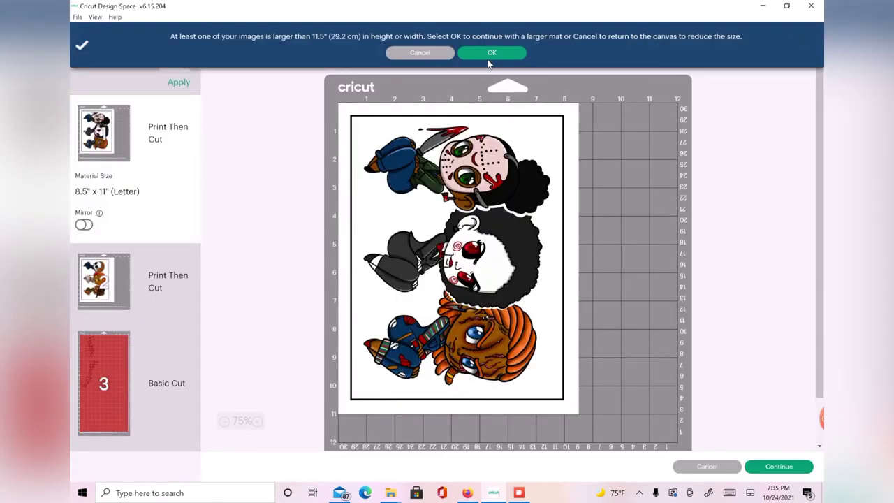
# - Dismiss the oversize warning, turn on Mirror for mat 3 Basic Cut, reselect mat 1, and continue
pyautogui.click(492, 55)
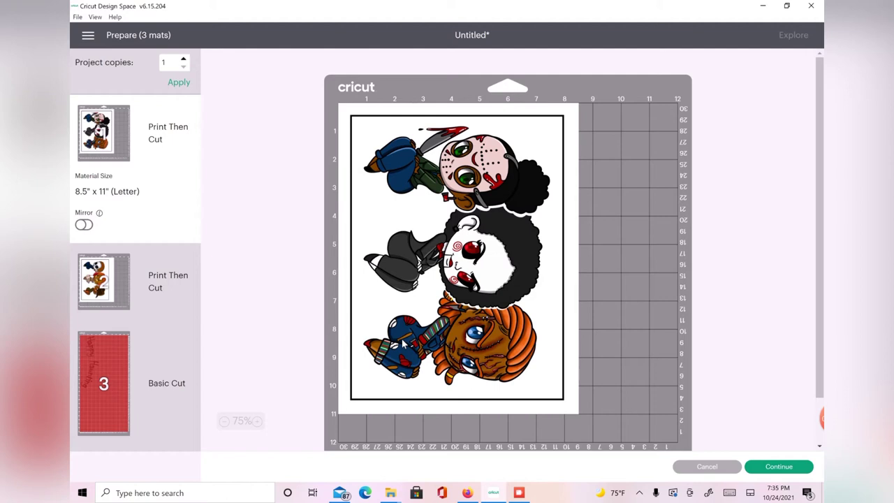
pyautogui.click(101, 416)
pyautogui.click(87, 434)
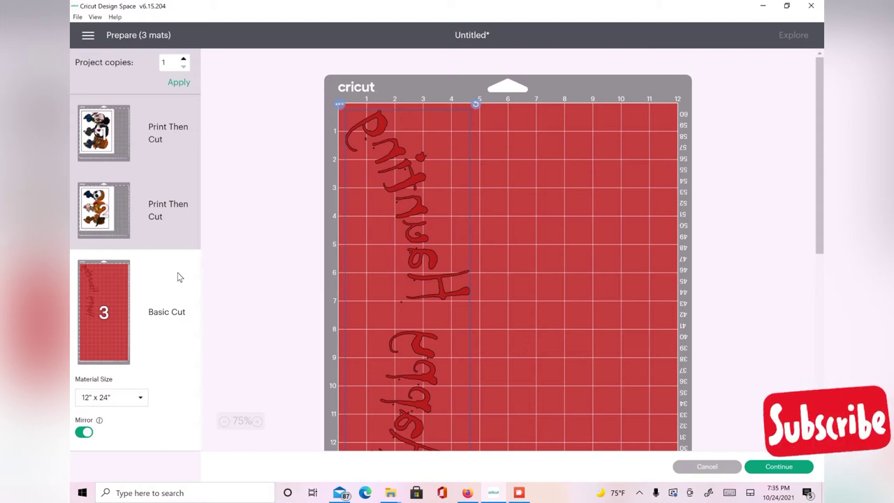
pyautogui.click(174, 149)
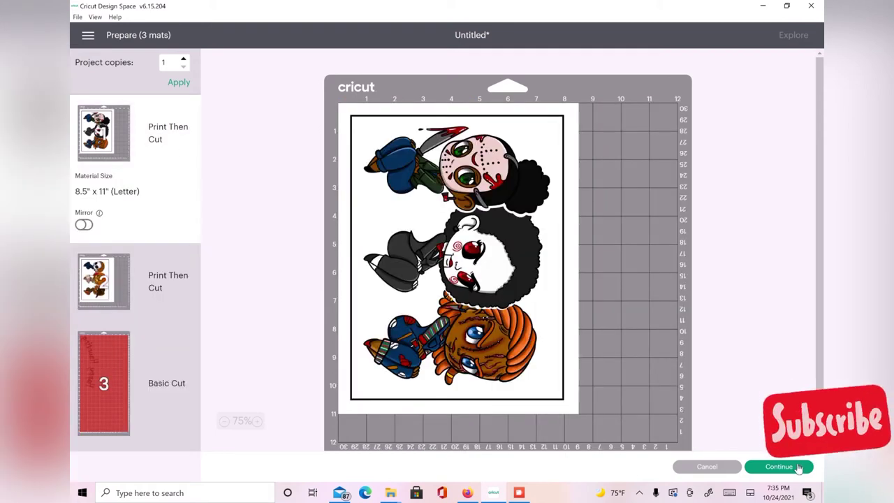
pyautogui.click(779, 466)
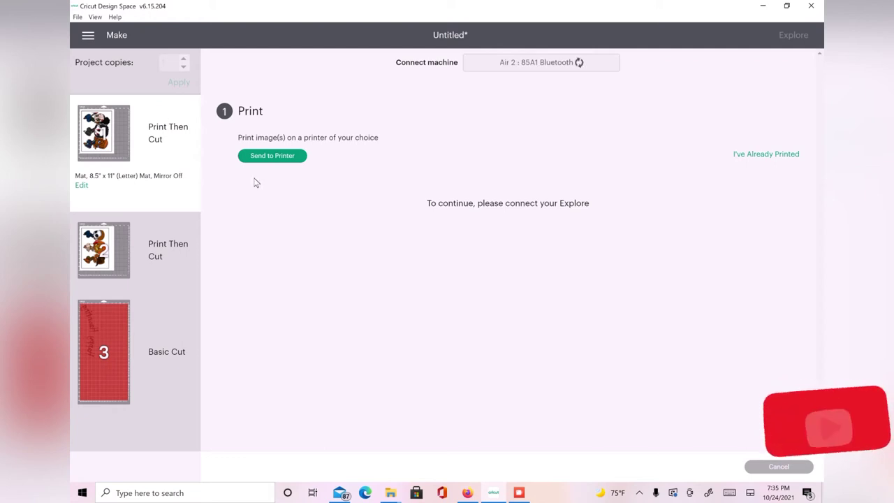
# - Open Send to Printer setup for mat 1 with the EPSON ET-2750 Series printer
pyautogui.click(277, 156)
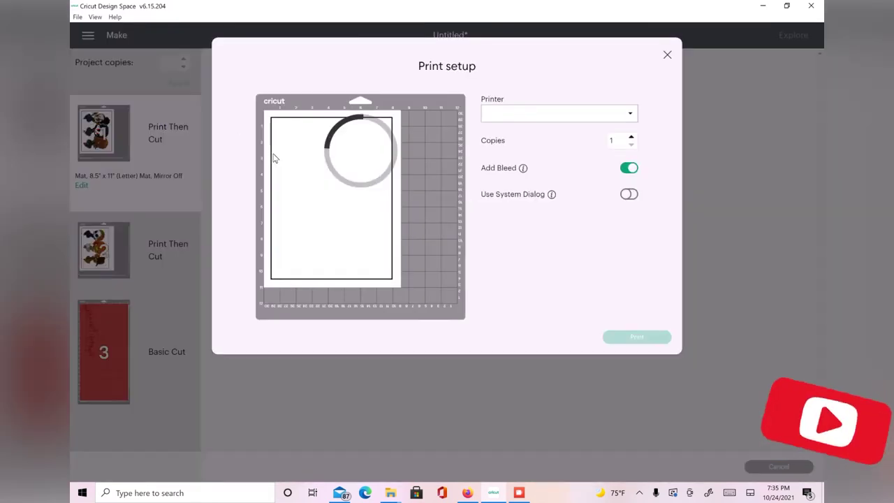